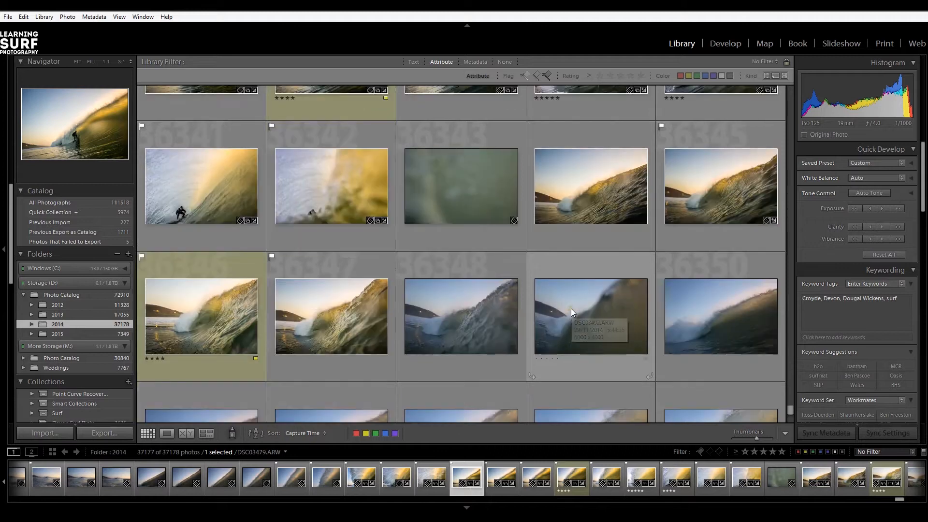
# Select the run of nine consecutive surfer photos in the grid, from 36334 through 36342.
pyautogui.scroll(4, 570, 309)
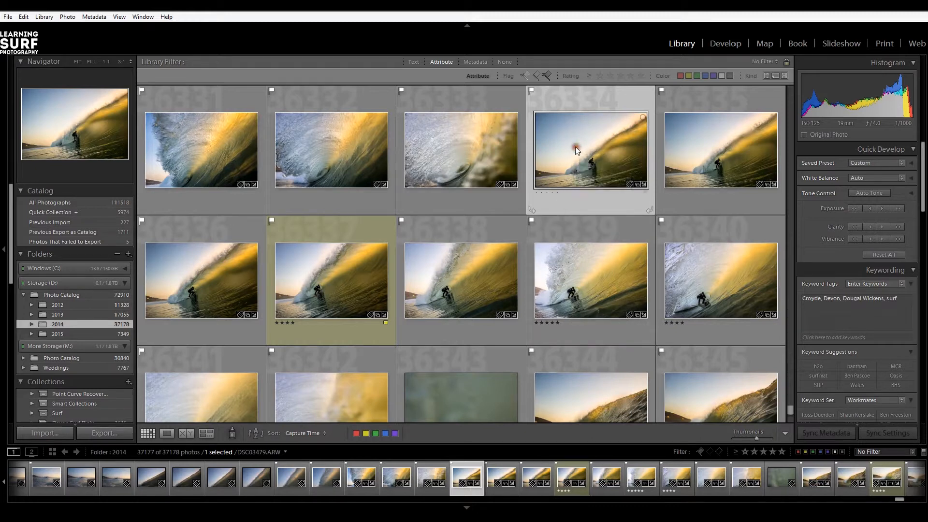
pyautogui.scroll(-2, 521, 334)
pyautogui.keyDown('shift'); pyautogui.click(339, 300); pyautogui.keyUp('shift')
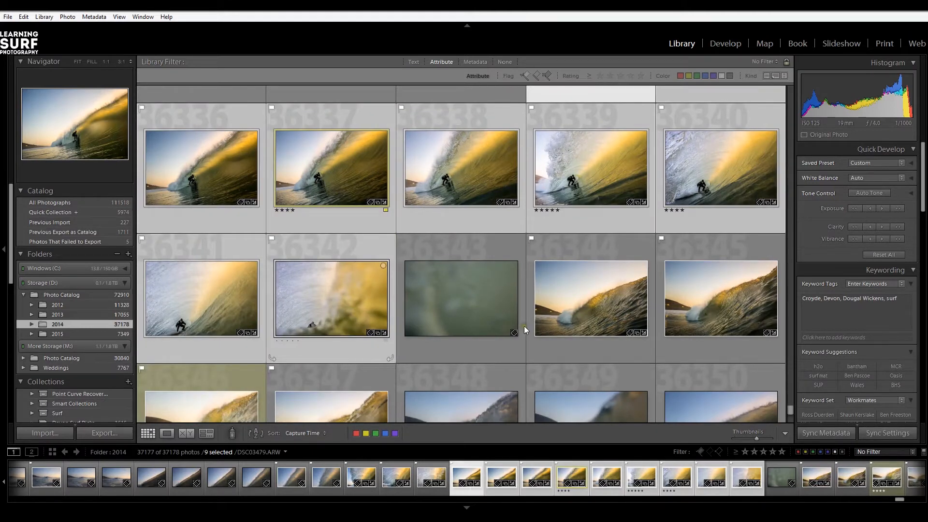
pyautogui.scroll(3, 524, 326)
pyautogui.scroll(-2, 524, 326)
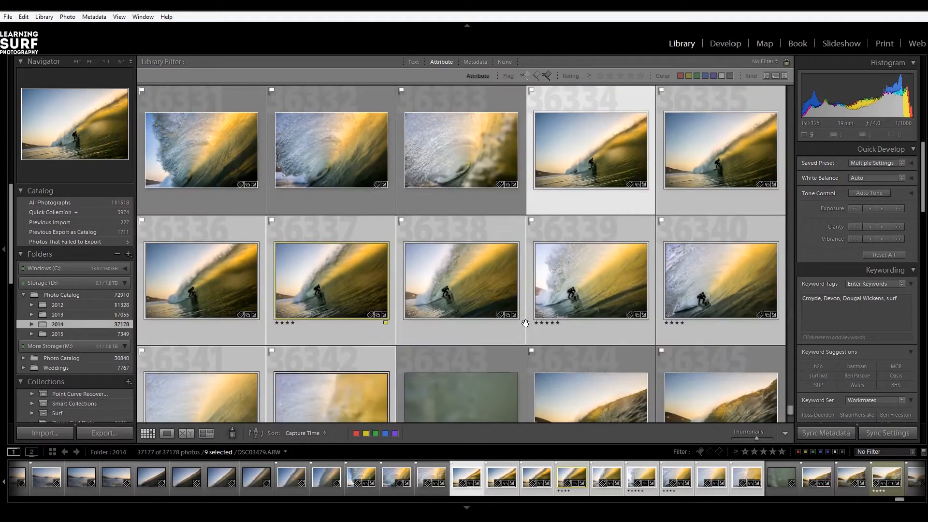
pyautogui.click(494, 156)
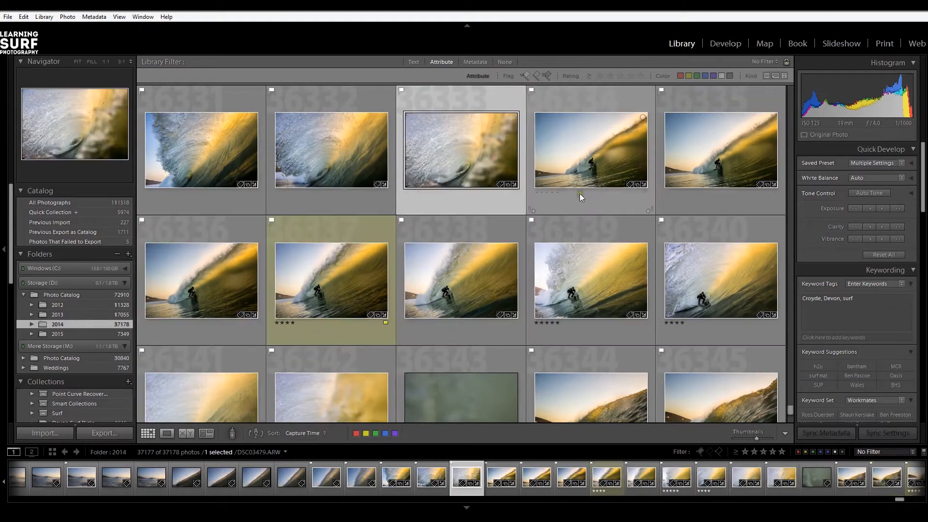
# View the first surfer shot of the sequence, DSC03479.ARW, at full size and advance frame by frame to DSC03484.ARW.
pyautogui.doubleClick(611, 149)
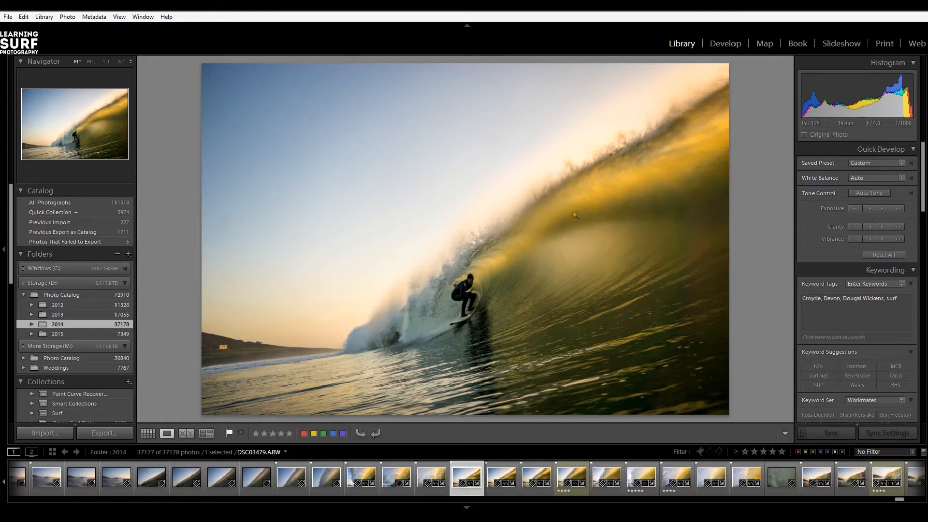
pyautogui.press('Right')
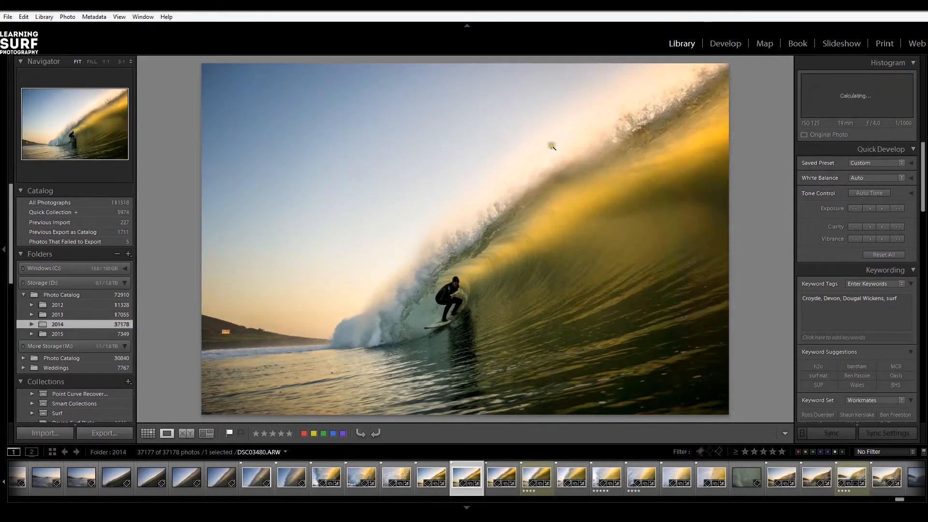
pyautogui.press('Right')
pyautogui.press('Right')
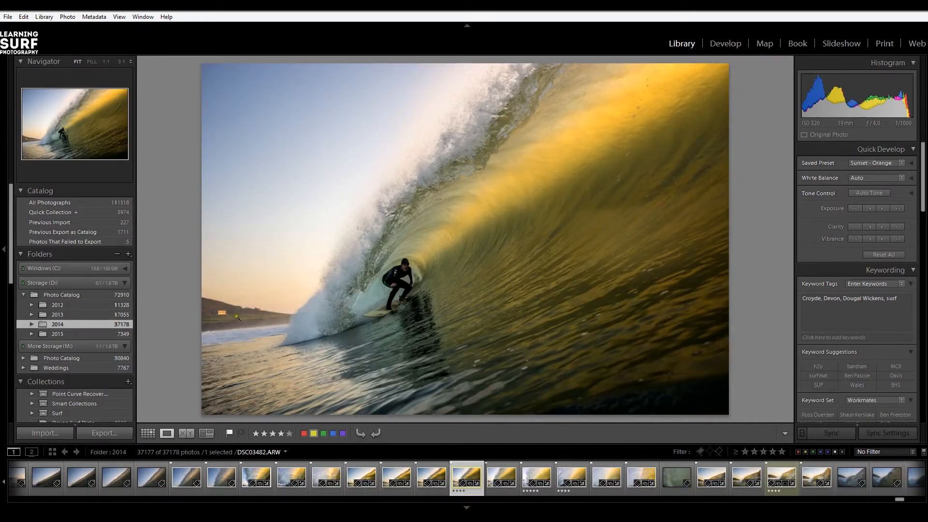
pyautogui.press('Right')
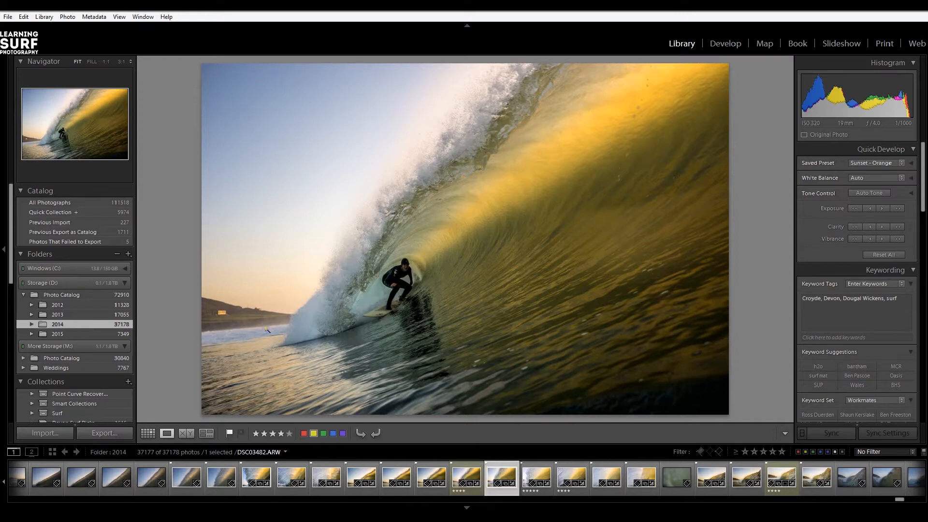
pyautogui.press('Right')
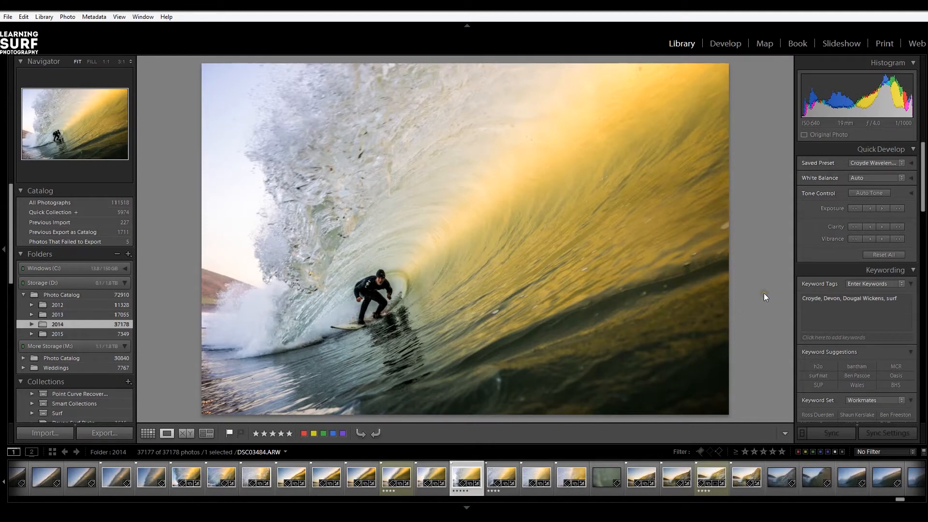
# Compare the five-star shot DSC03484.ARW with its neighbouring frames in the sequence.
pyautogui.press('Left')
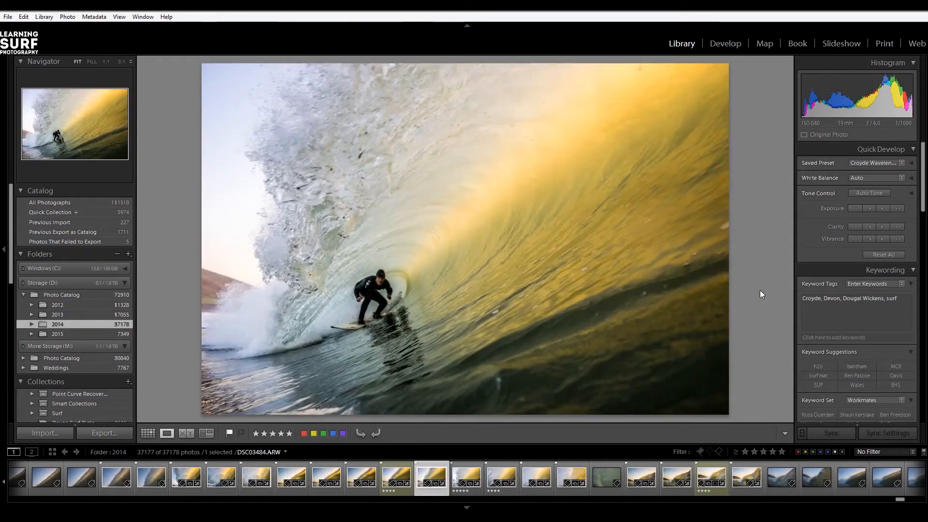
pyautogui.press('Right')
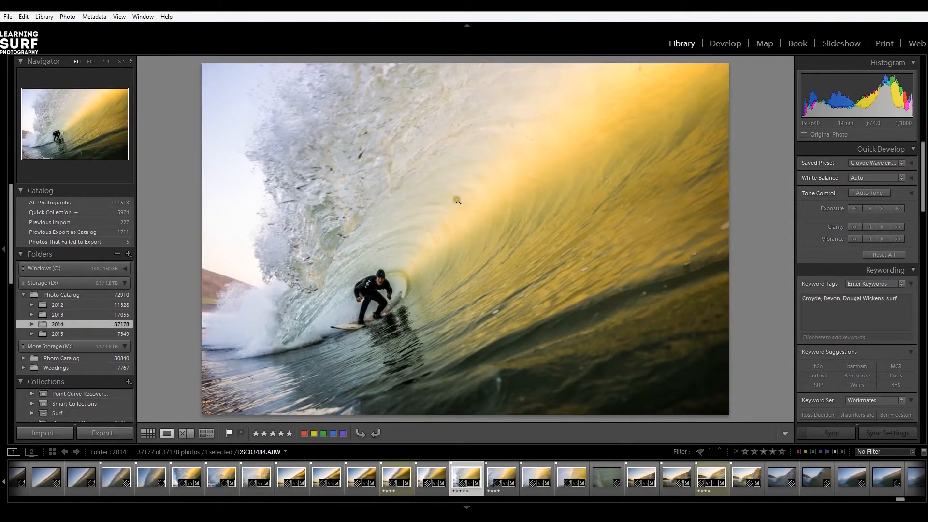
pyautogui.press('Left')
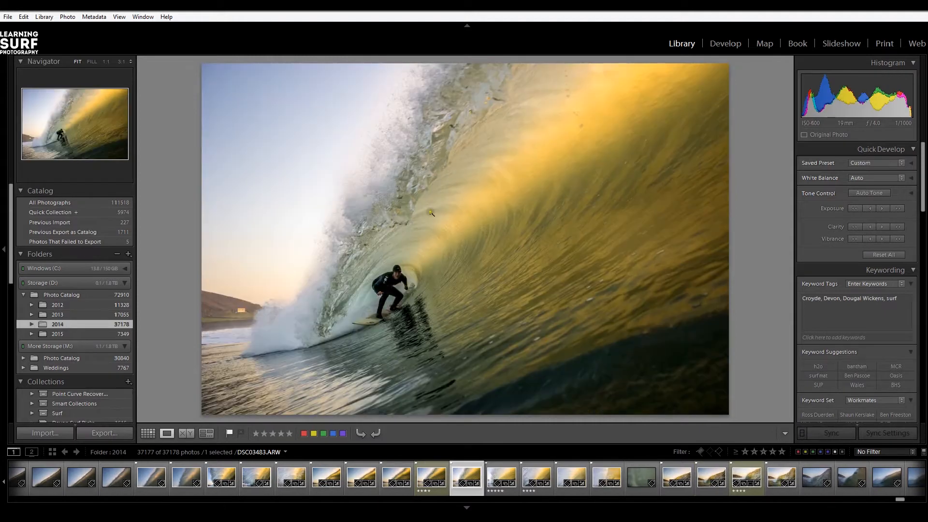
pyautogui.press('Right')
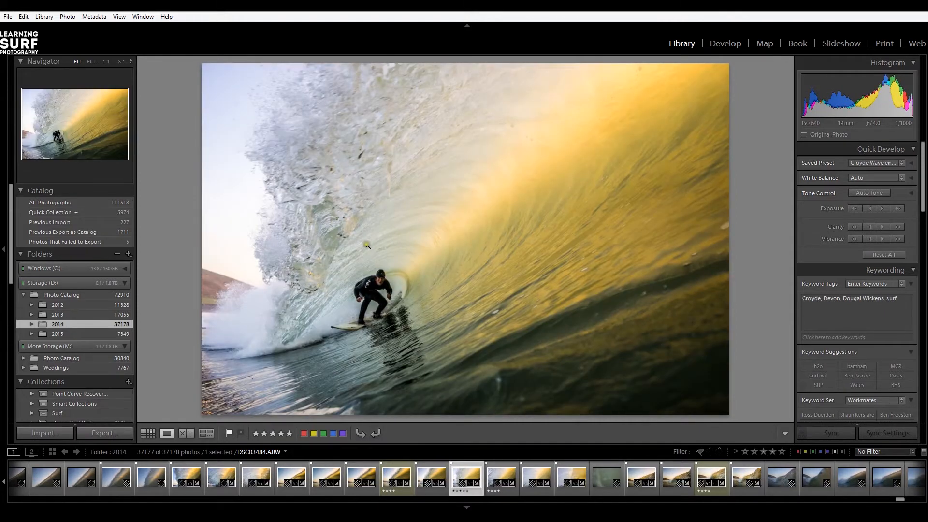
pyautogui.press('Left')
pyautogui.press('Right')
pyautogui.press('Right')
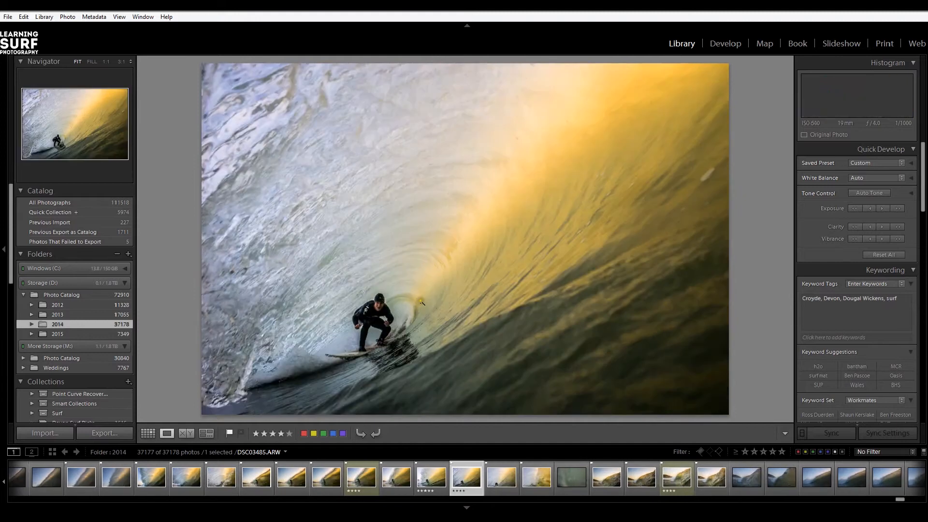
pyautogui.press('Left')
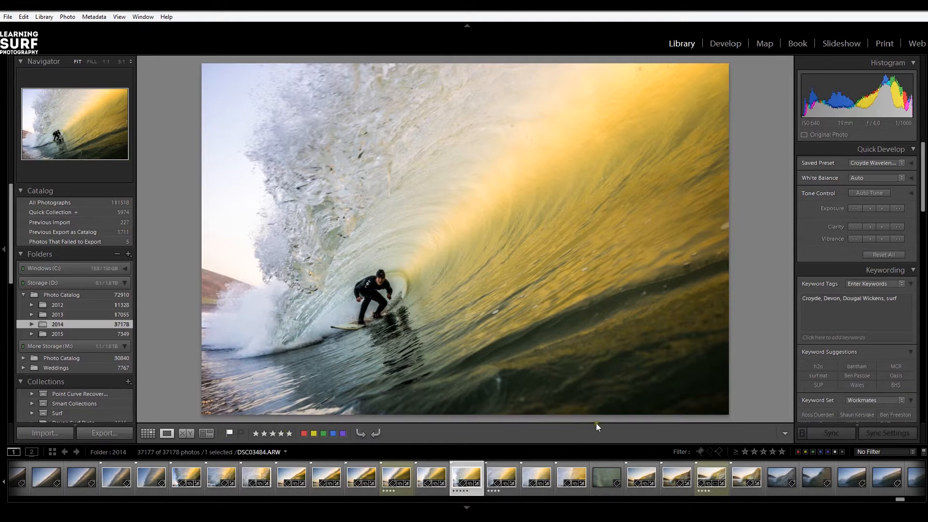
pyautogui.press('Right')
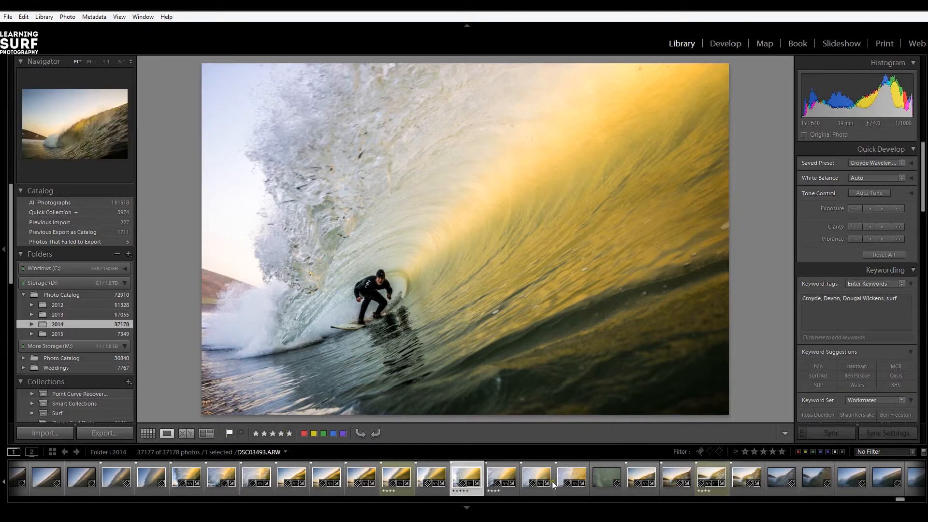
pyautogui.press('Left')
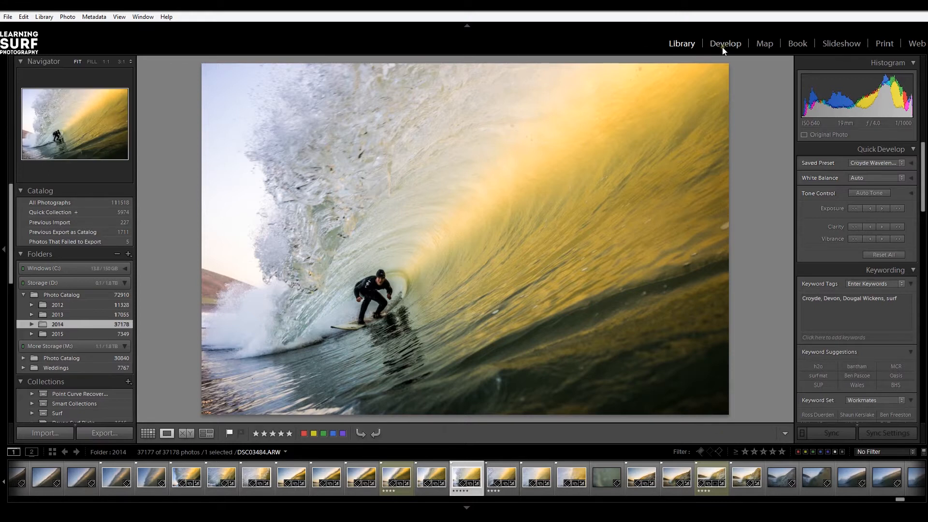
# Pick the five-star surfer photo DSC03484.ARW from the grid and bring it into the Develop module.
pyautogui.click(148, 434)
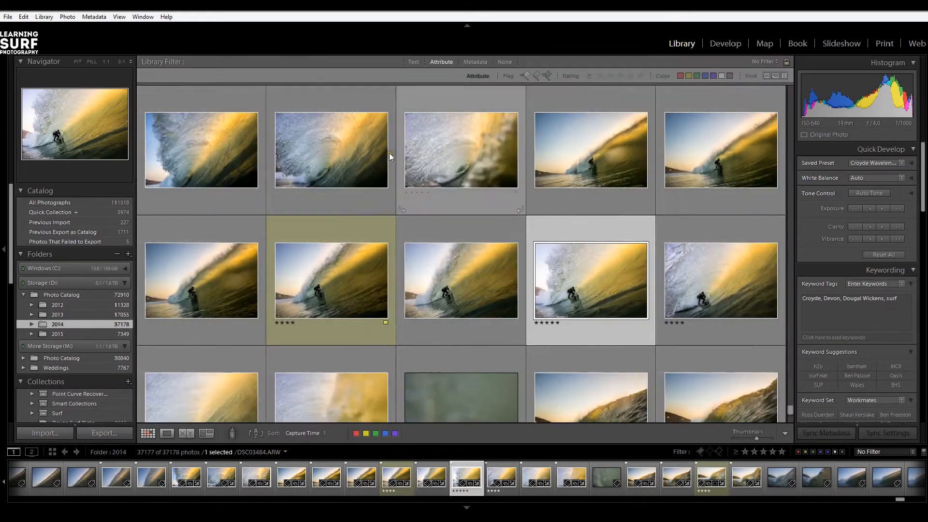
pyautogui.doubleClick(578, 292)
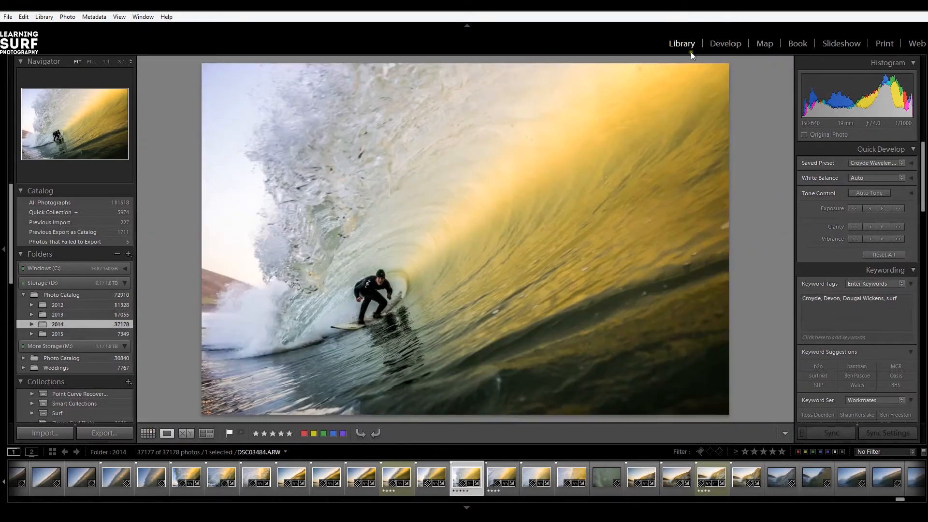
pyautogui.click(725, 44)
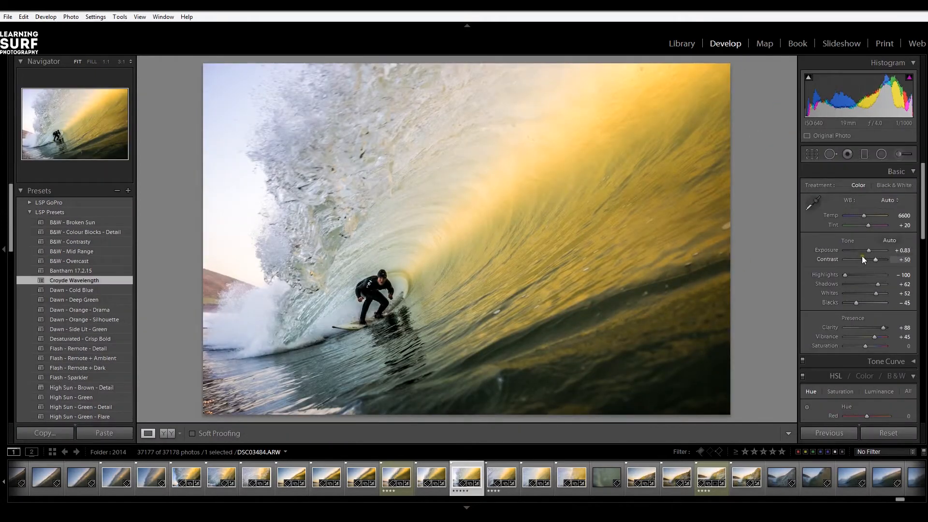
# Review the photo's existing adjustments, reset them to preview the unedited original, and undo the reset.
pyautogui.scroll(-3, 863, 257)
pyautogui.scroll(3, 861, 256)
pyautogui.click(883, 431)
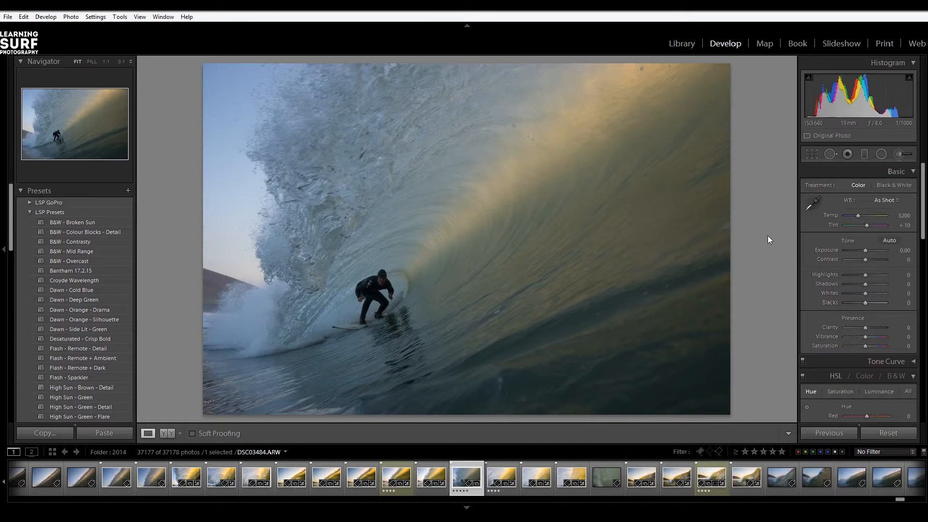
pyautogui.hotkey('ctrl', 'z')
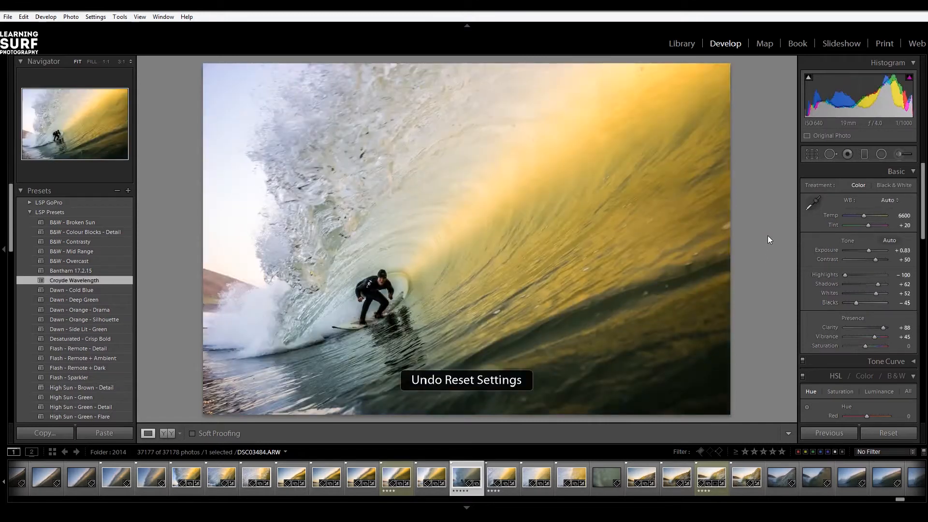
# Reset all develop adjustments on the surfer photo and look through the saved LSP presets.
pyautogui.click(881, 434)
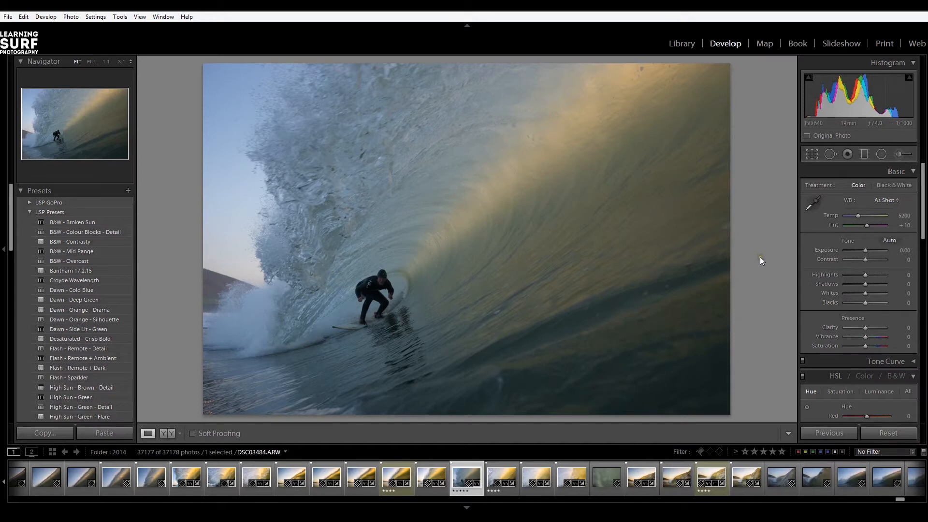
pyautogui.scroll(-10, 56, 339)
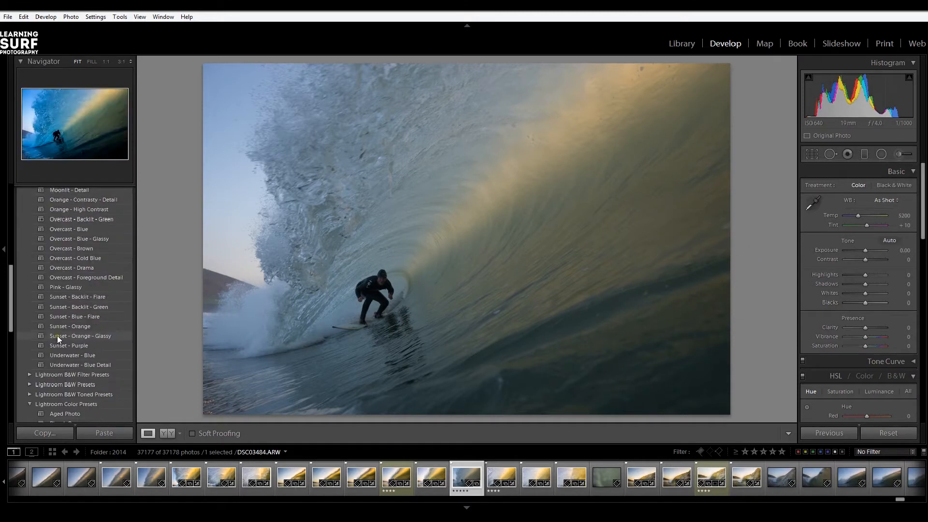
pyautogui.scroll(5, 60, 337)
pyautogui.scroll(-5, 59, 285)
pyautogui.scroll(-3, 68, 323)
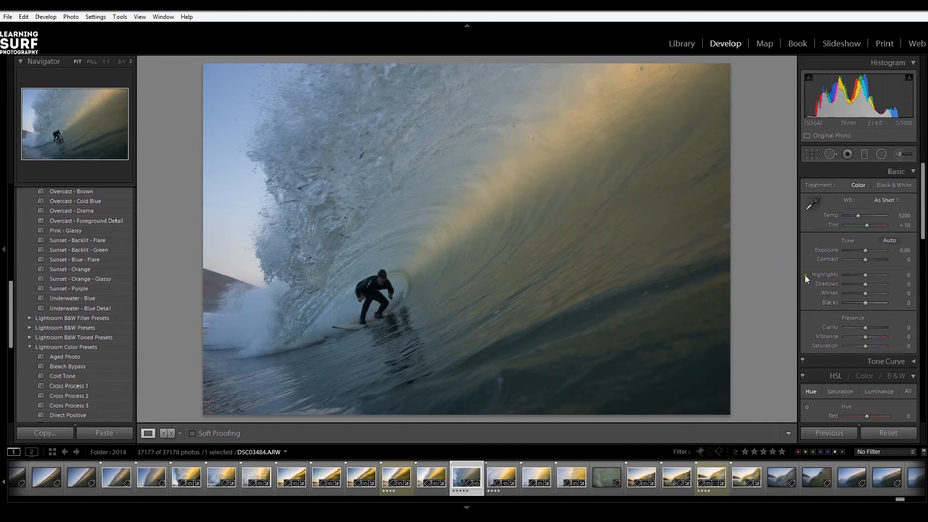
# Apply automatic tone to the photo, set Contrast to +93, and inspect the surfer at 1:1.
pyautogui.click(889, 240)
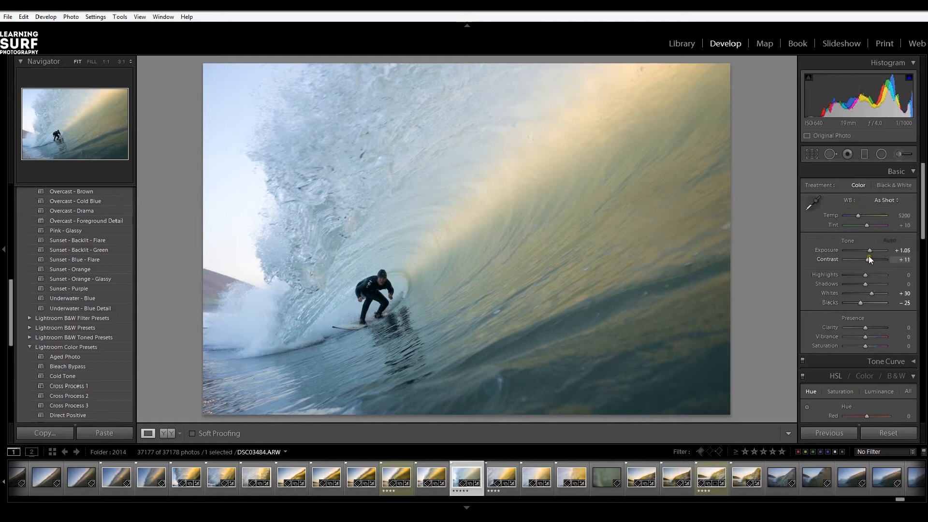
pyautogui.moveTo(866, 258); pyautogui.dragTo(883, 263)
pyautogui.click(392, 287)
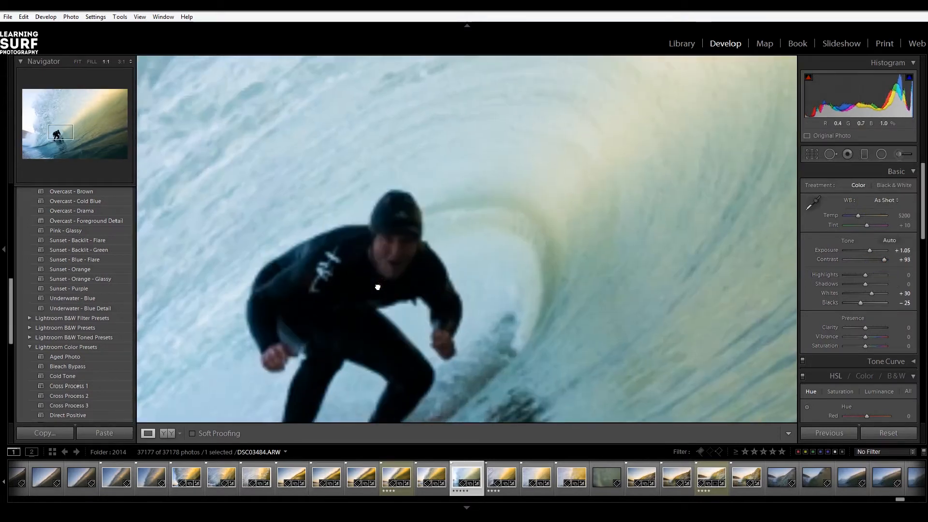
pyautogui.moveTo(387, 279); pyautogui.dragTo(466, 227)
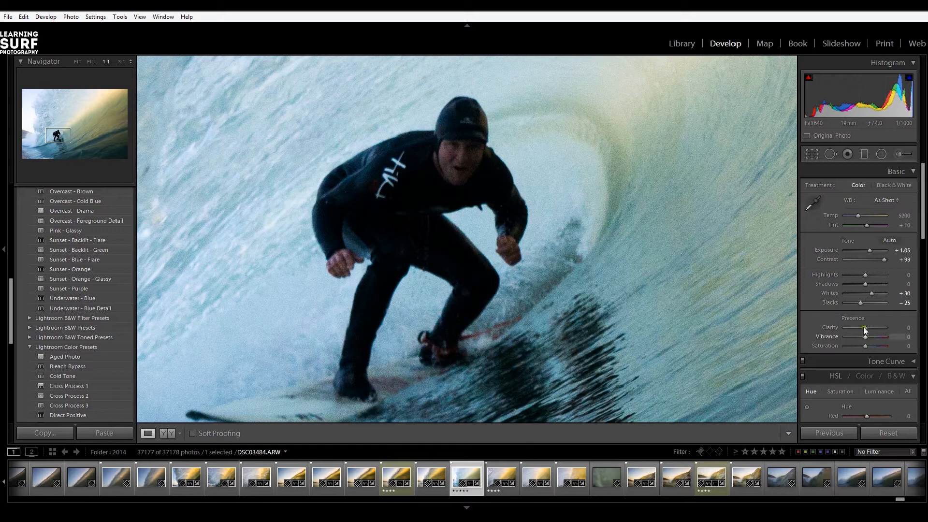
pyautogui.click(675, 263)
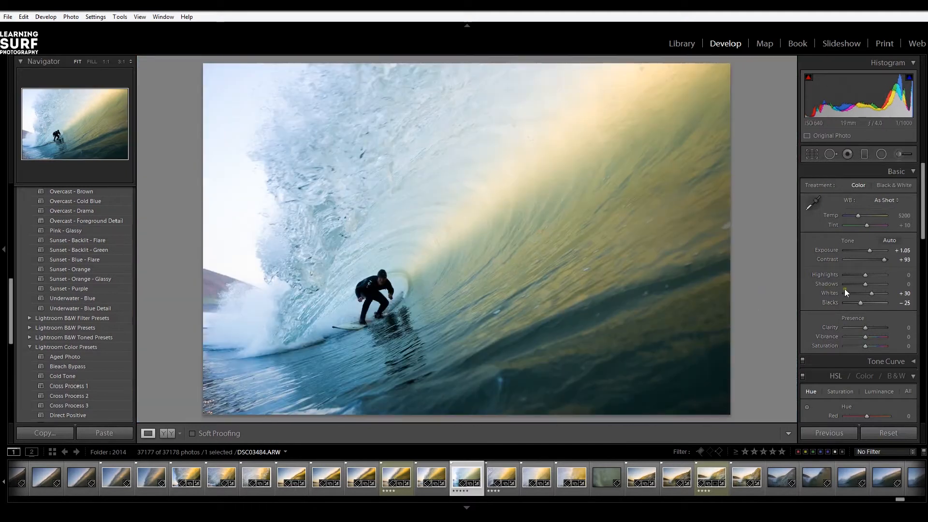
# Set the photo's Clarity to +38 and Vibrance to +50.
pyautogui.moveTo(865, 328); pyautogui.dragTo(873, 329)
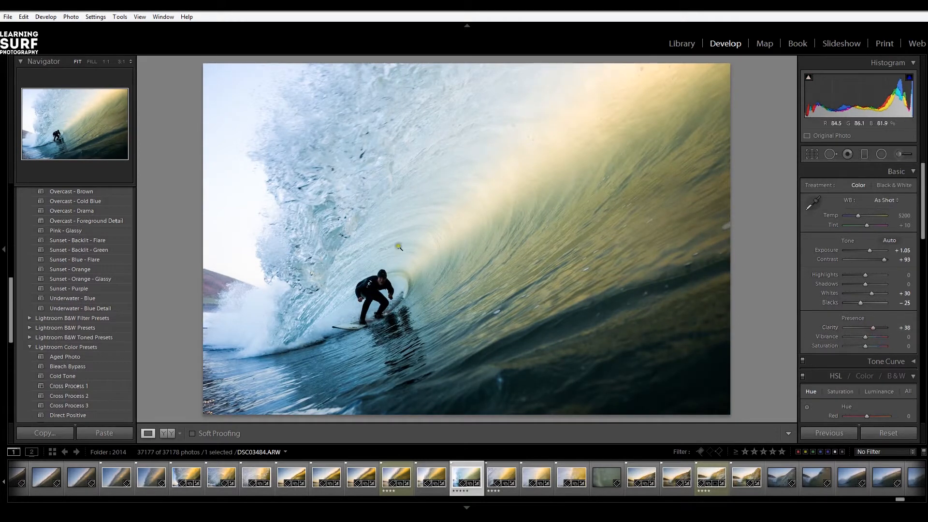
pyautogui.moveTo(865, 335); pyautogui.dragTo(876, 341)
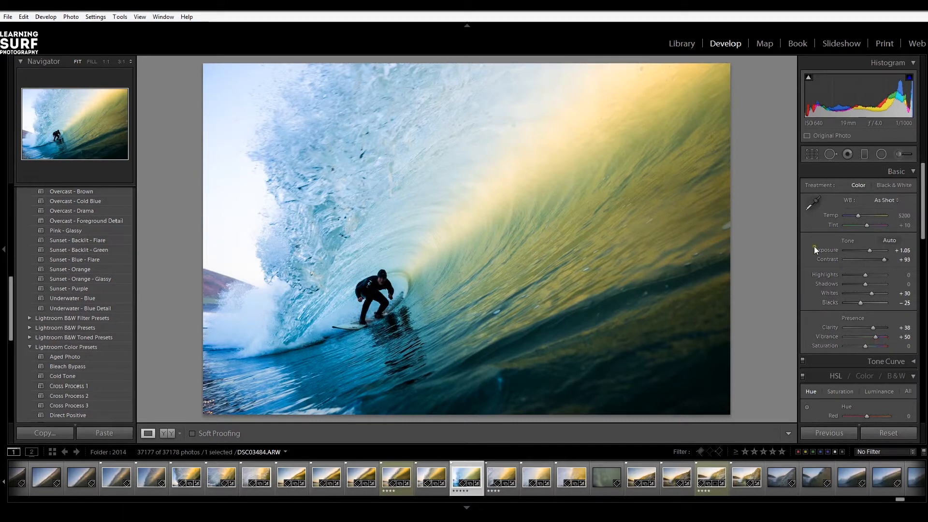
# Change the photo's white balance from As Shot to Auto.
pyautogui.click(884, 200)
pyautogui.click(886, 201)
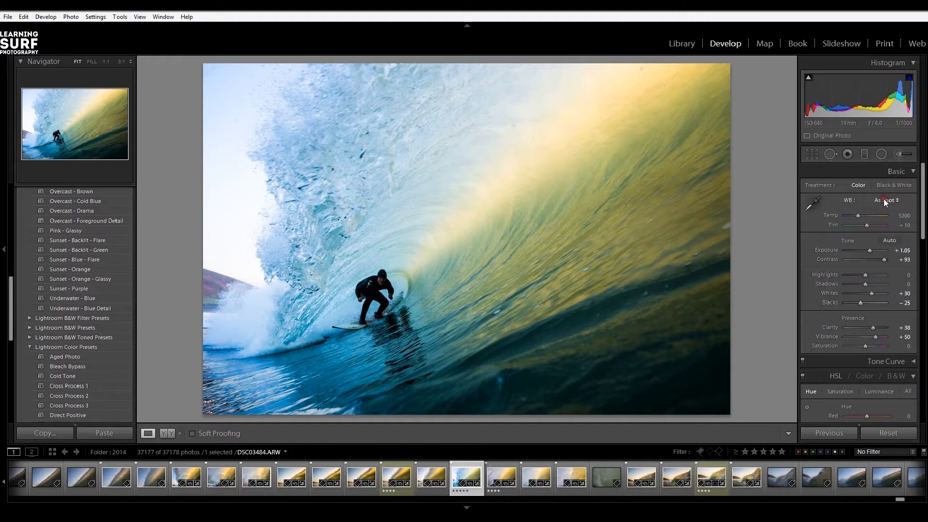
pyautogui.click(892, 201)
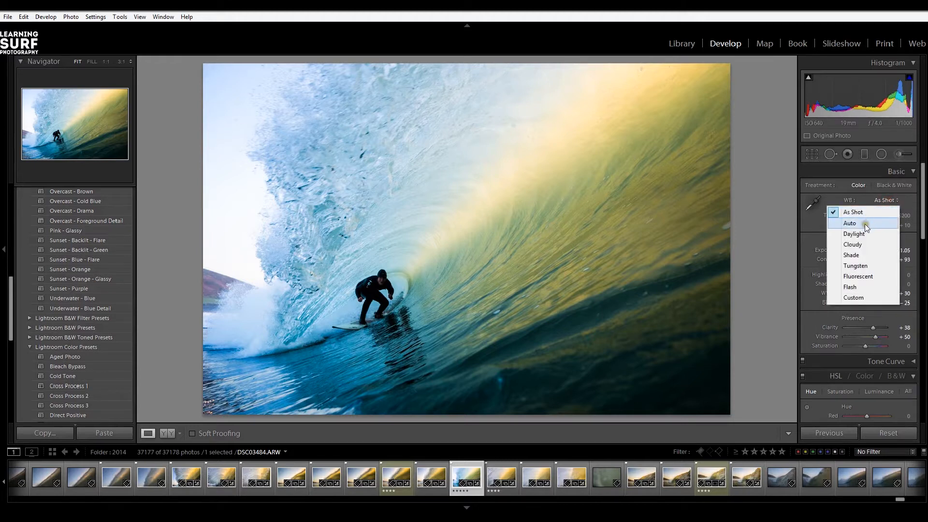
pyautogui.click(864, 224)
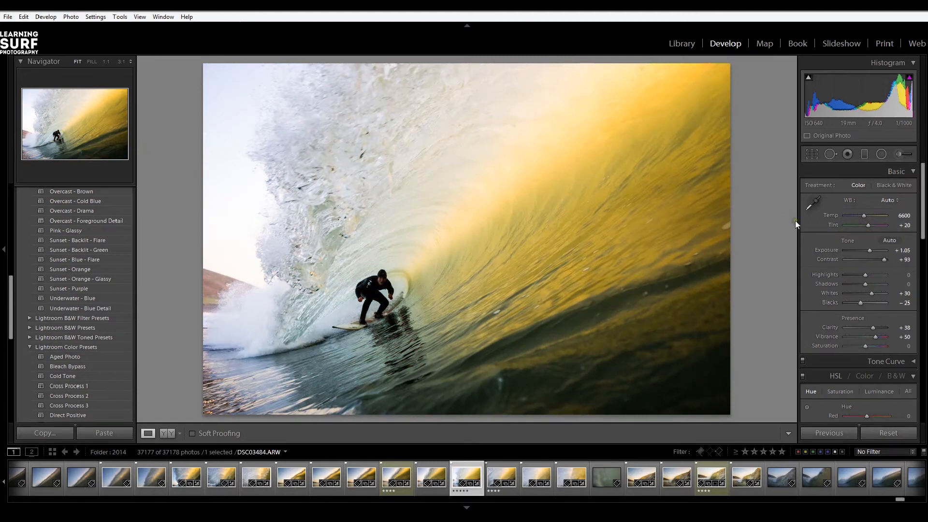
# Try the Daylight and Cloudy white balance presets and a temperature of 6048, and return the white balance to Auto.
pyautogui.click(889, 200)
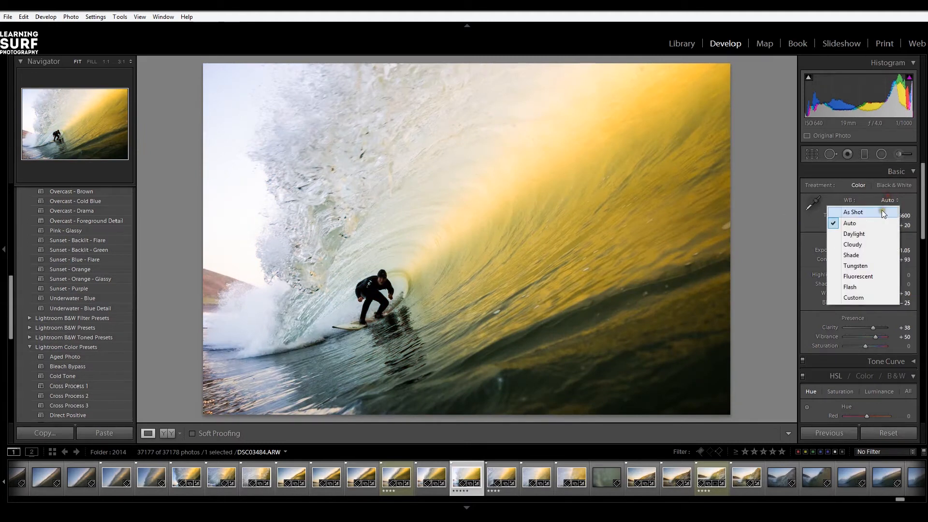
pyautogui.click(859, 234)
pyautogui.click(882, 203)
pyautogui.click(859, 243)
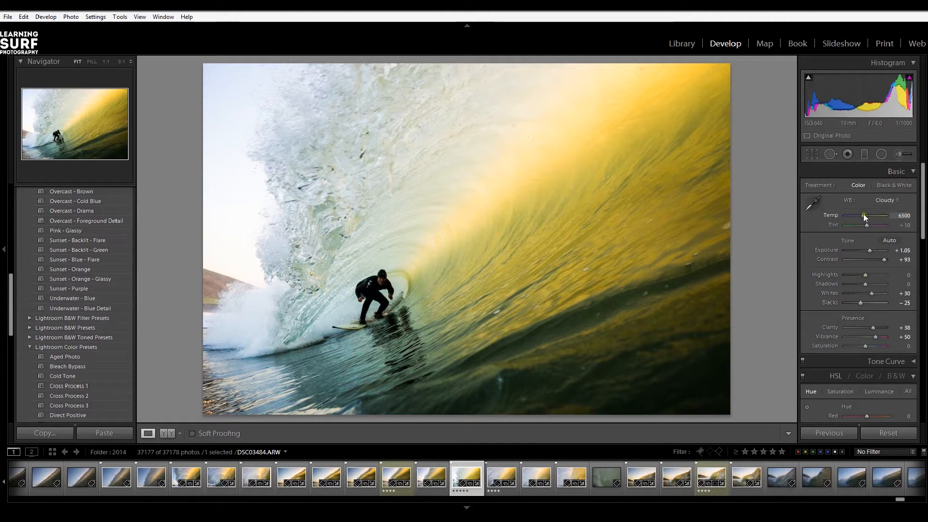
pyautogui.moveTo(863, 214); pyautogui.dragTo(862, 216)
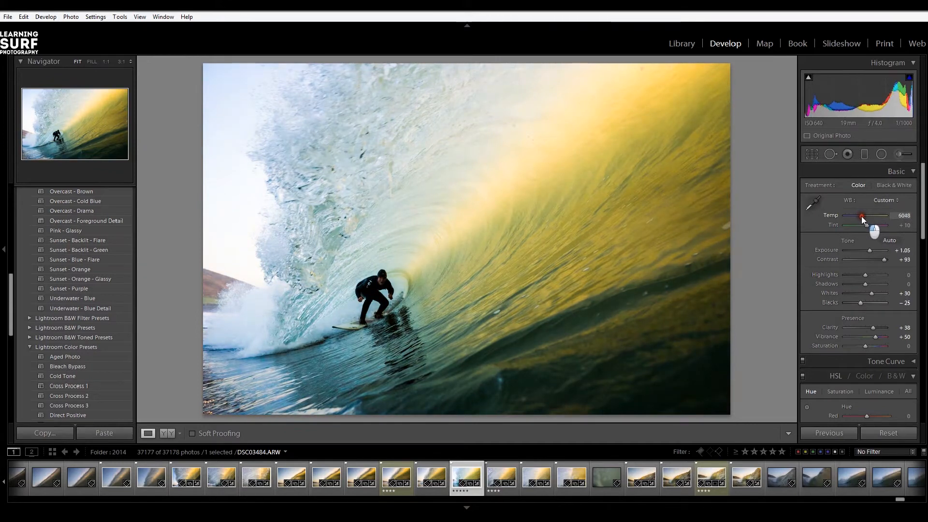
pyautogui.click(877, 199)
pyautogui.click(862, 245)
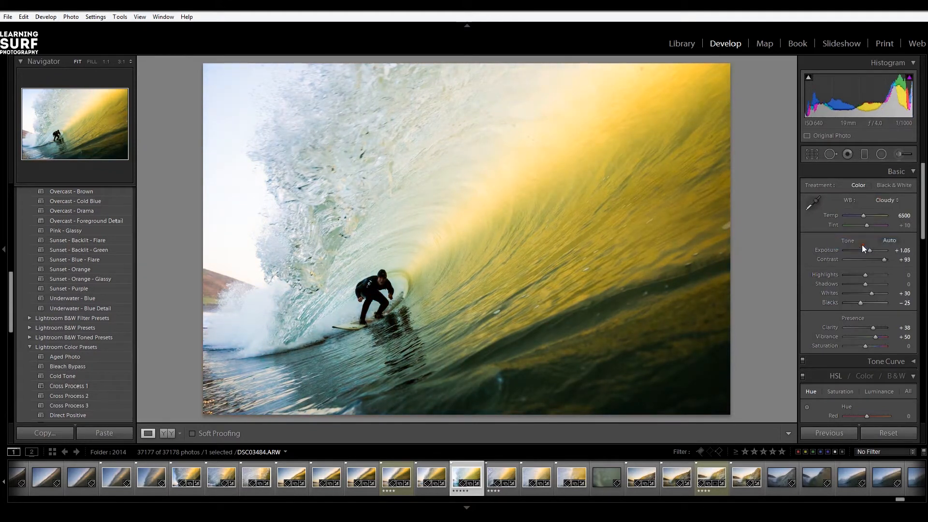
pyautogui.click(889, 199)
pyautogui.click(870, 223)
# Adjust the photo's tone with Highlights at -100, Whites at -45 and Blacks at -24.
pyautogui.moveTo(865, 277)
pyautogui.mouseDown()
pyautogui.moveTo(836, 277)
pyautogui.moveTo(859, 282)
pyautogui.mouseUp()
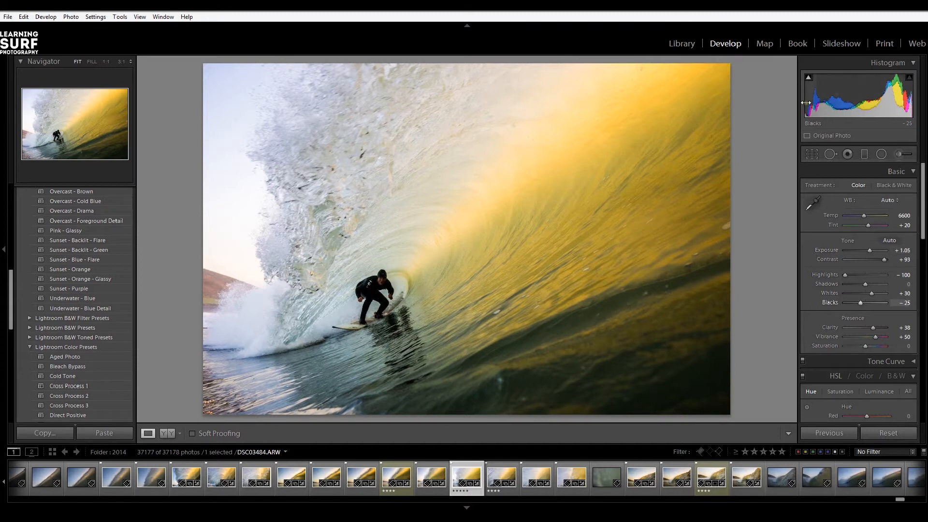
pyautogui.moveTo(843, 275)
pyautogui.mouseDown()
pyautogui.moveTo(854, 276)
pyautogui.moveTo(835, 277)
pyautogui.moveTo(861, 276)
pyautogui.moveTo(841, 277)
pyautogui.mouseUp()
pyautogui.press('alt')
pyautogui.moveTo(872, 293)
pyautogui.mouseDown()
pyautogui.moveTo(863, 293)
pyautogui.moveTo(874, 299)
pyautogui.mouseUp()
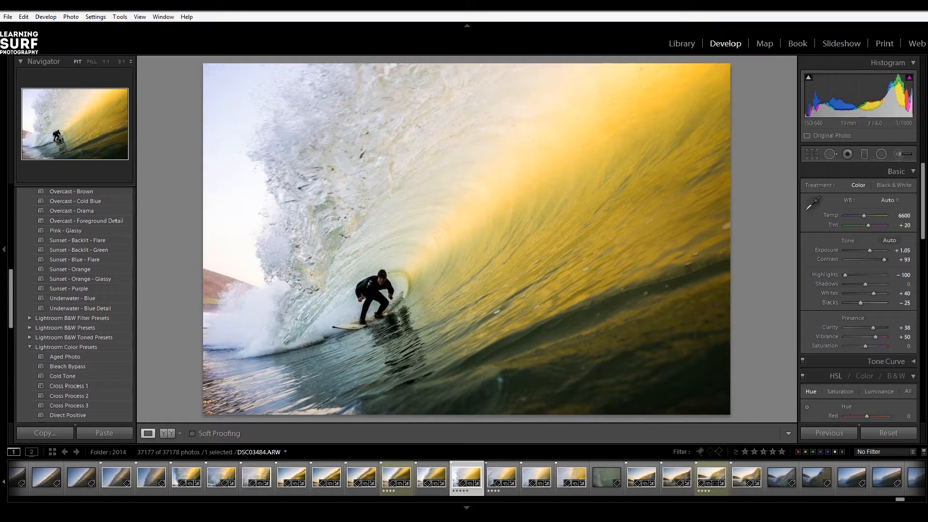
pyautogui.moveTo(860, 303); pyautogui.dragTo(861, 304)
pyautogui.moveTo(872, 294); pyautogui.dragTo(855, 299)
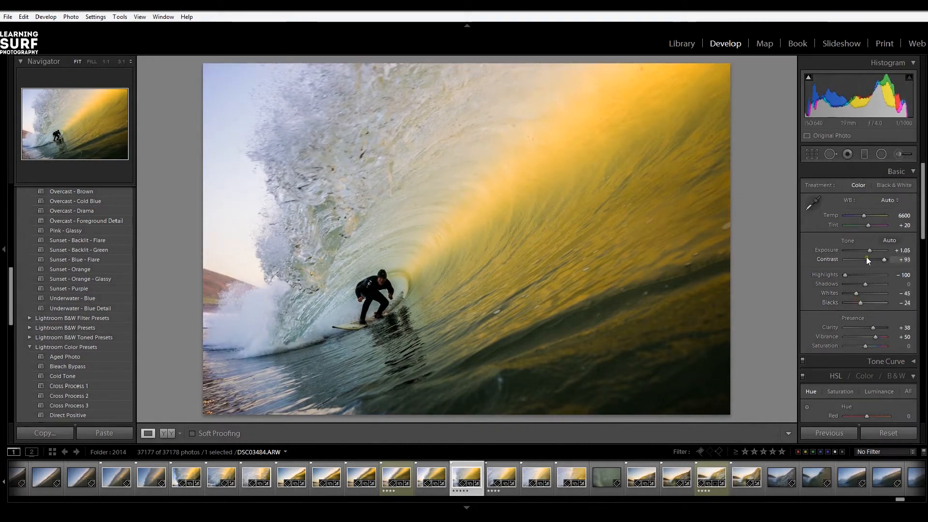
# Set Shadows to +60, checking the detail in the surfer's wetsuit at 1:1.
pyautogui.moveTo(864, 283); pyautogui.dragTo(878, 286)
pyautogui.click(386, 288)
pyautogui.moveTo(377, 283); pyautogui.dragTo(459, 242)
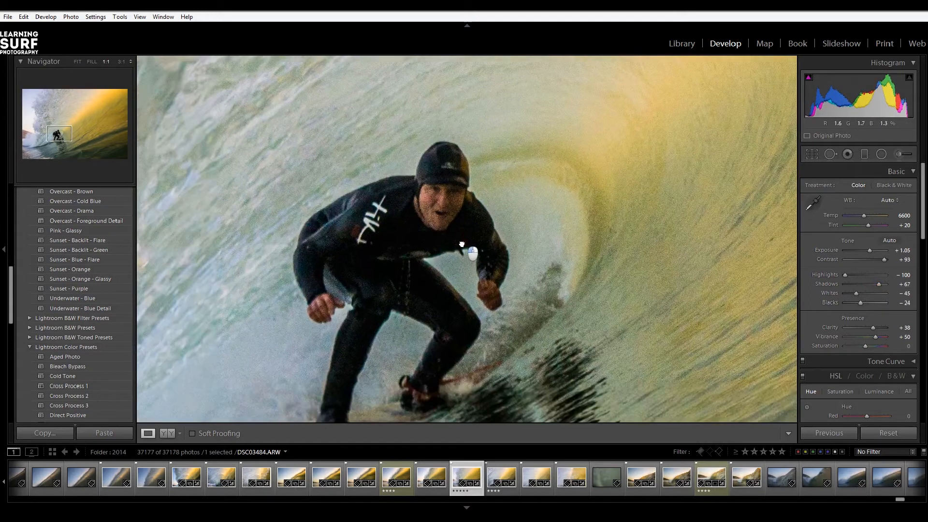
pyautogui.moveTo(879, 284); pyautogui.dragTo(877, 285)
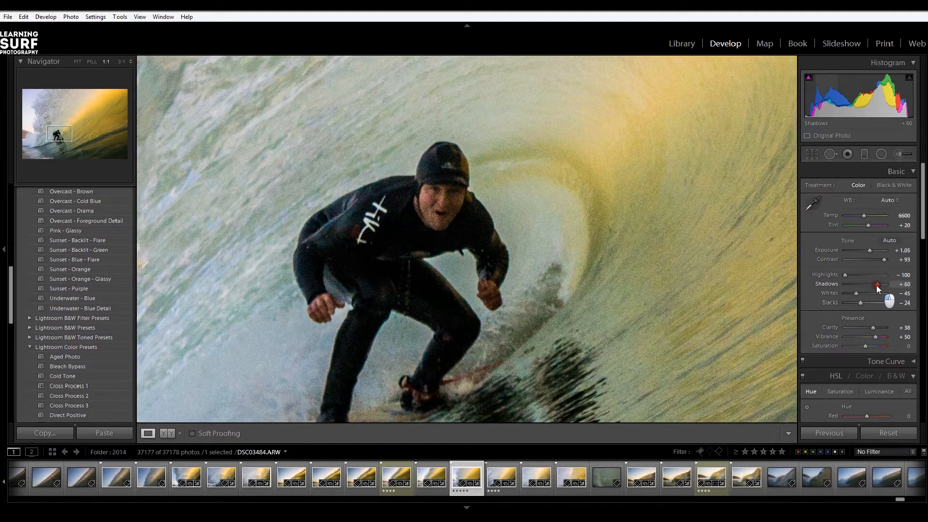
pyautogui.click(492, 255)
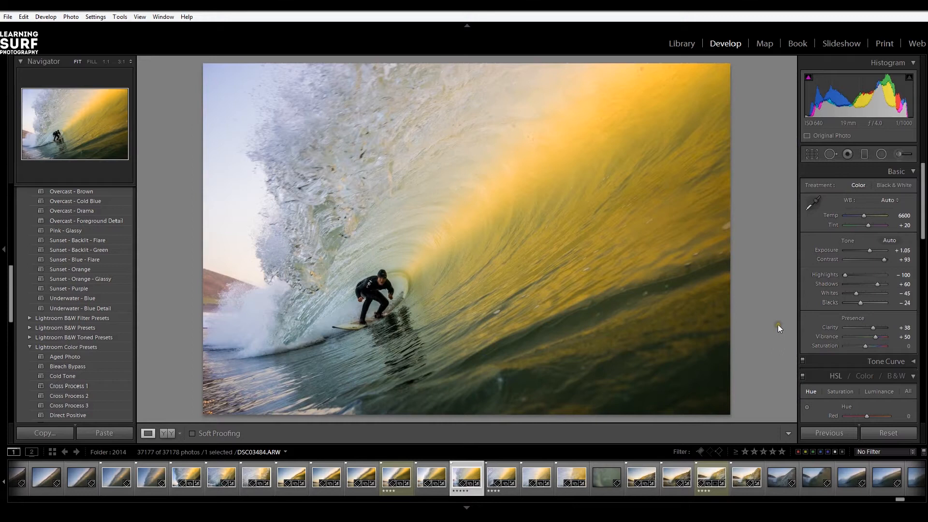
# Reset all develop adjustments on the photo and undo the reset.
pyautogui.click(884, 437)
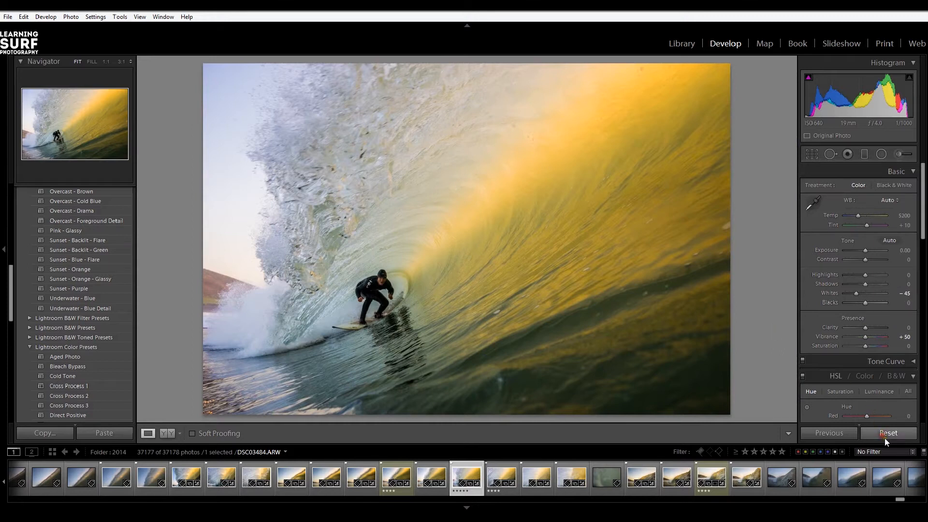
pyautogui.hotkey('ctrl', 'z')
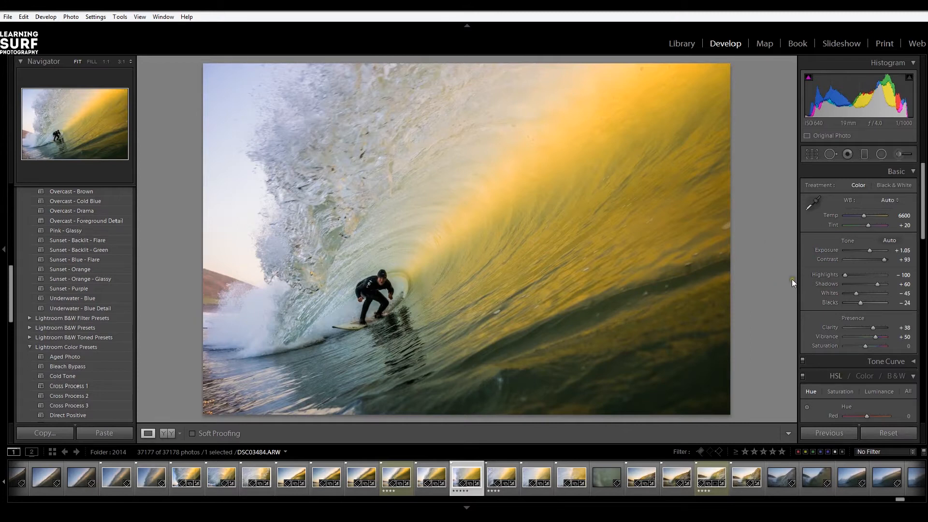
# Set the Color noise reduction to 100 while viewing the surfer at 1:1.
pyautogui.scroll(-15, 841, 285)
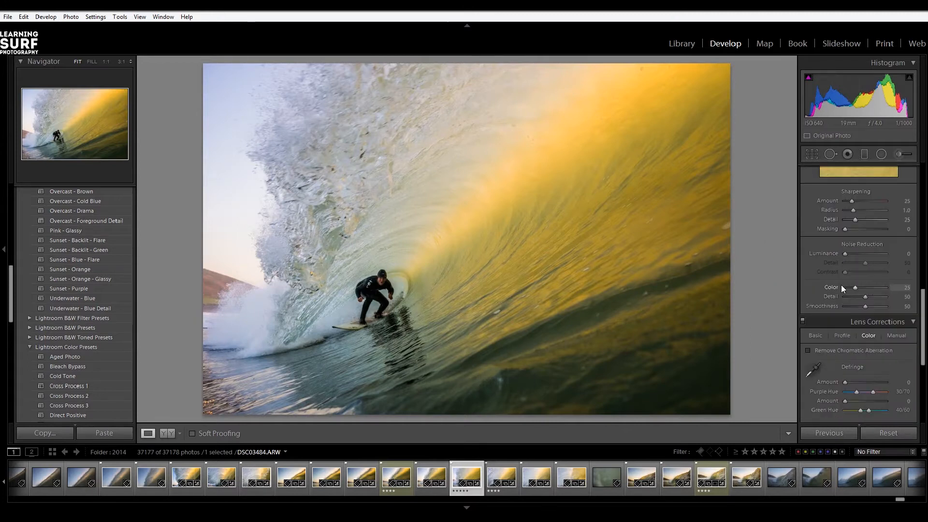
pyautogui.scroll(-3, 841, 287)
pyautogui.click(364, 289)
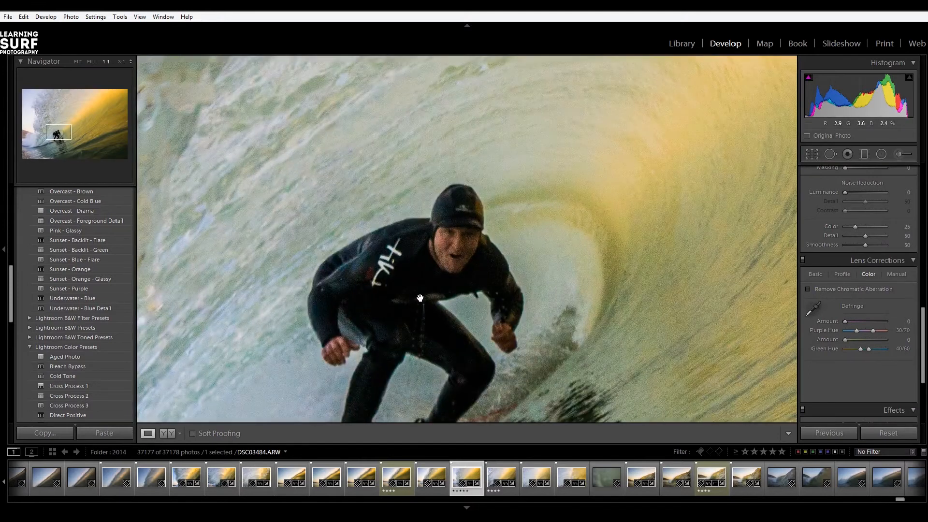
pyautogui.moveTo(364, 288); pyautogui.dragTo(392, 261)
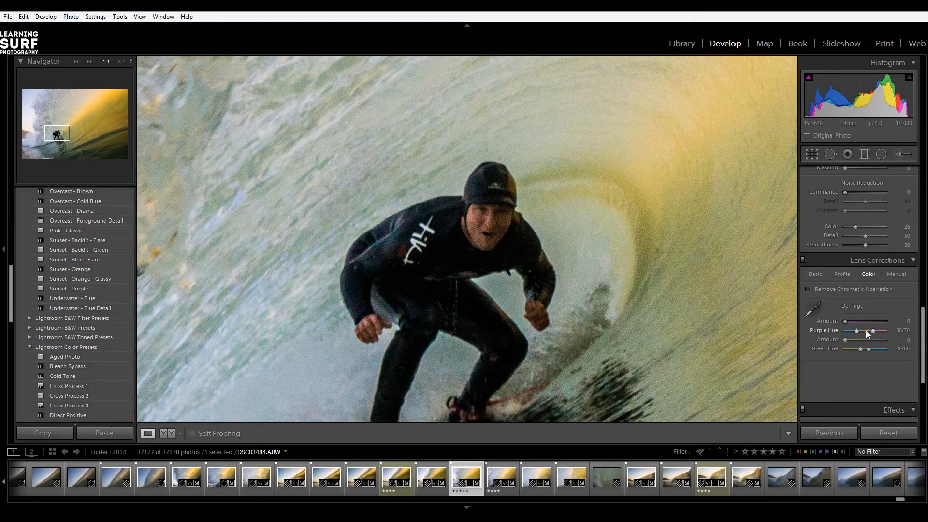
pyautogui.scroll(4, 841, 328)
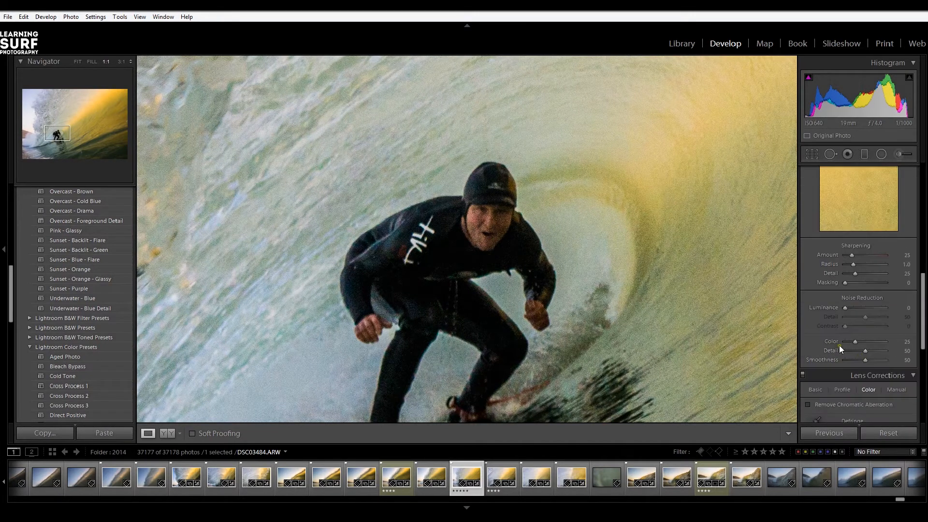
pyautogui.moveTo(856, 341)
pyautogui.mouseDown()
pyautogui.moveTo(881, 344)
pyautogui.moveTo(860, 341)
pyautogui.mouseUp()
pyautogui.moveTo(860, 341); pyautogui.dragTo(880, 343)
pyautogui.click(483, 308)
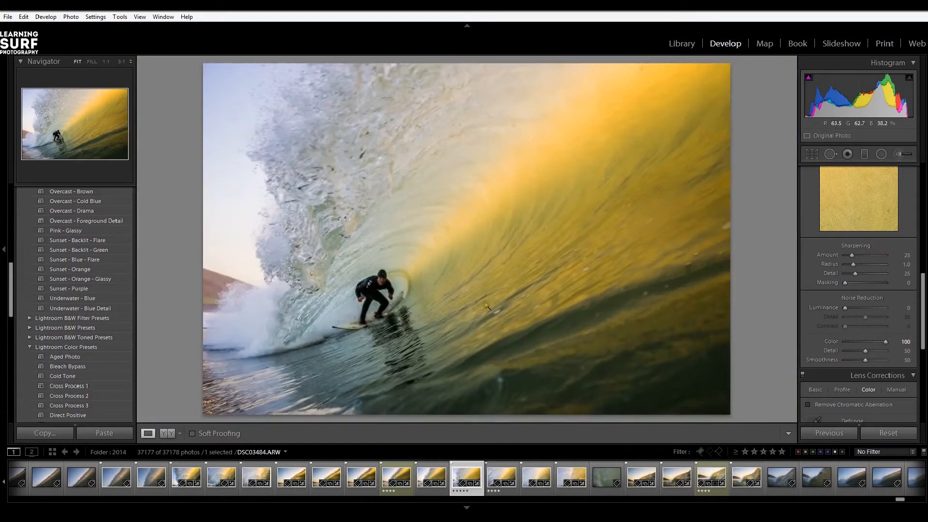
# Inspect the noise on the surfer at 1:1 and set the Luminance noise reduction to 10.
pyautogui.click(399, 293)
pyautogui.click(397, 297)
pyautogui.click(396, 302)
pyautogui.moveTo(395, 303); pyautogui.dragTo(449, 257)
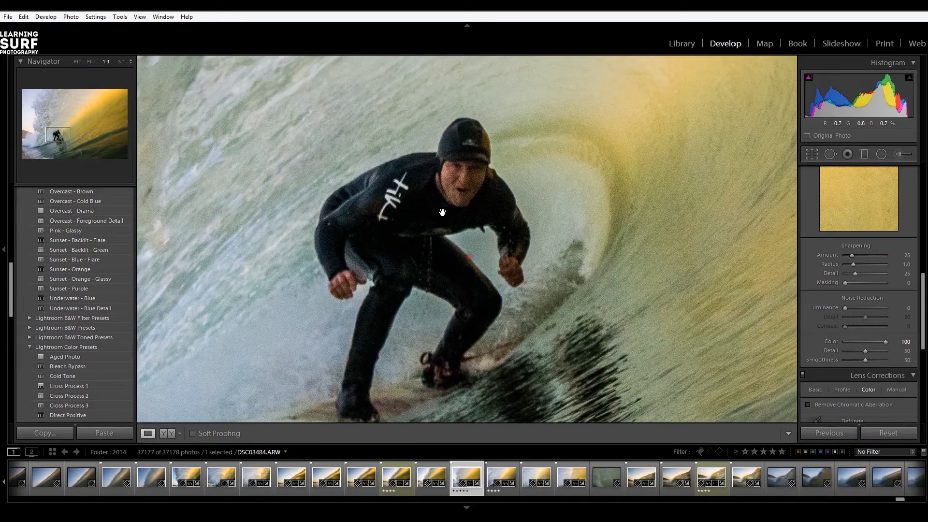
pyautogui.click(450, 257)
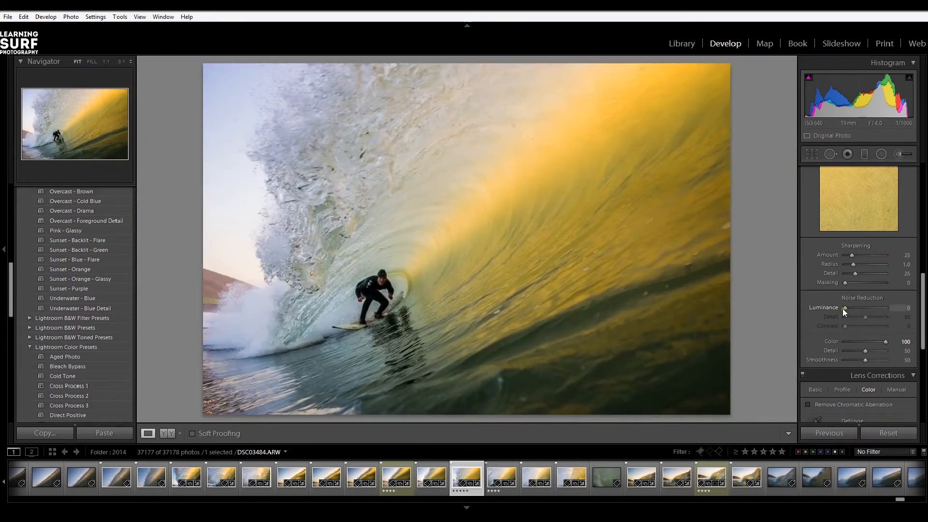
pyautogui.click(390, 284)
pyautogui.moveTo(363, 300); pyautogui.dragTo(502, 237)
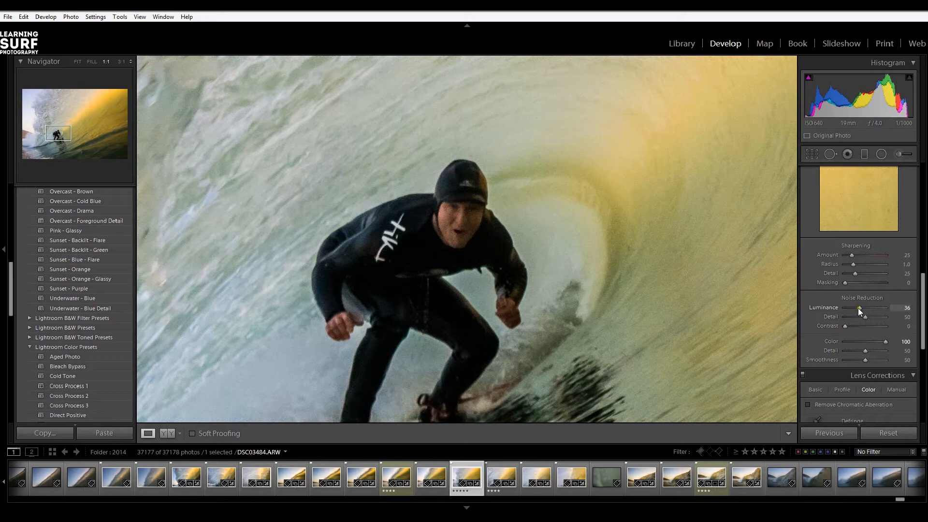
pyautogui.doubleClick(830, 307)
pyautogui.moveTo(845, 308); pyautogui.dragTo(849, 309)
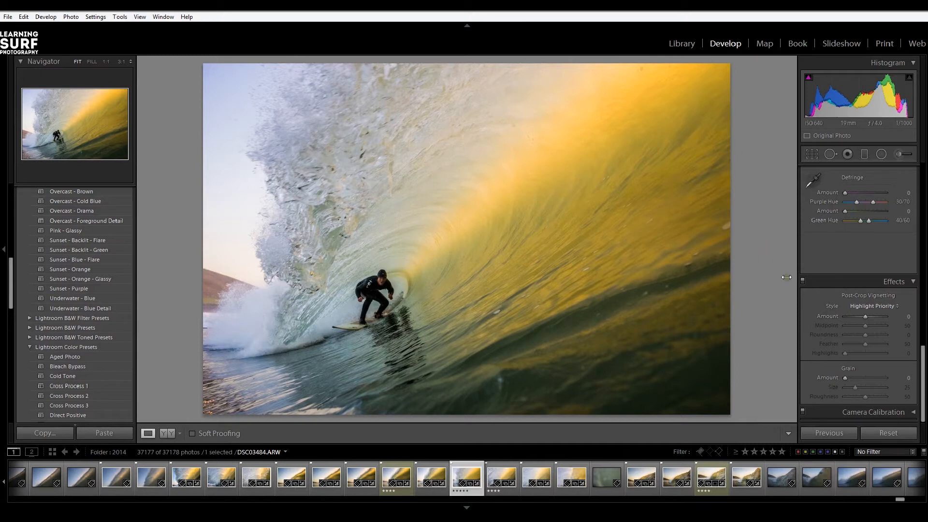
# Try hue shifts of +100 for Orange and Yellow and +31 for Green, and reset all three hues.
pyautogui.scroll(5, 833, 368)
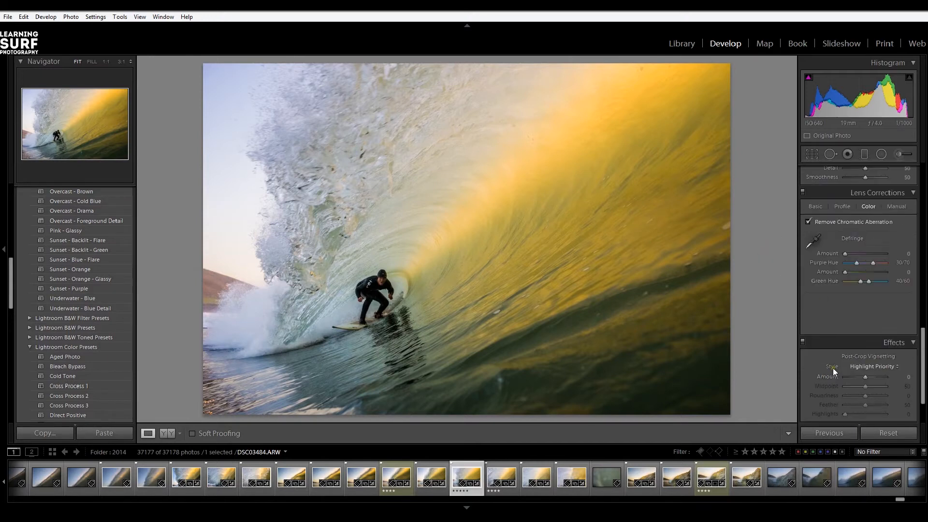
pyautogui.scroll(2, 833, 367)
pyautogui.scroll(2, 822, 362)
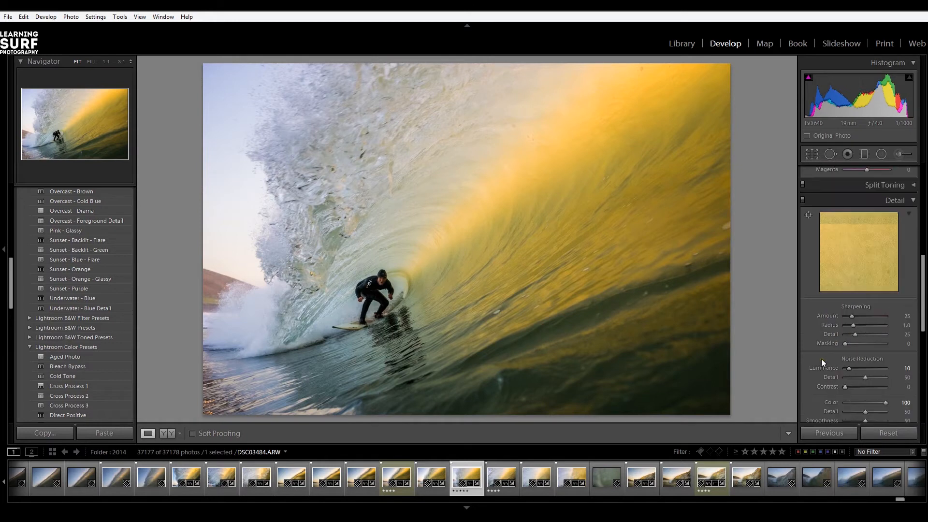
pyautogui.scroll(6, 819, 359)
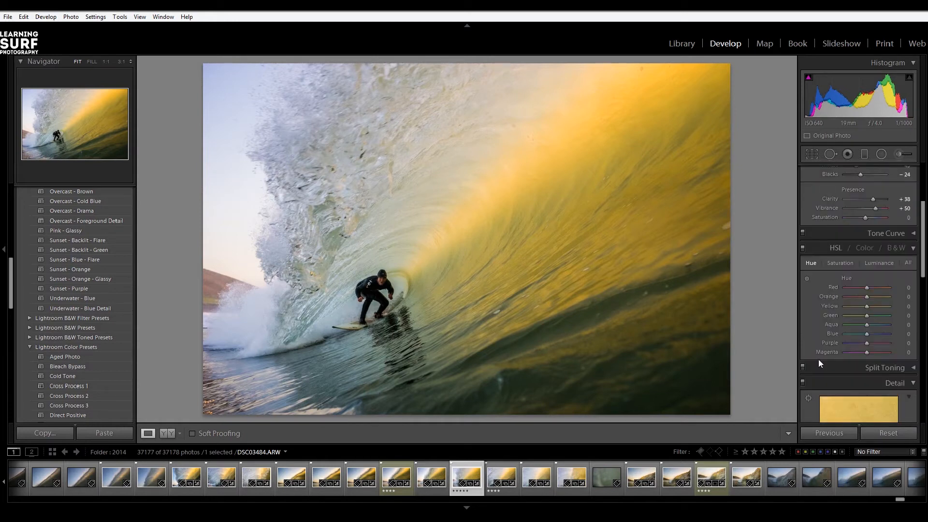
pyautogui.scroll(-2, 818, 359)
pyautogui.moveTo(884, 315)
pyautogui.mouseDown()
pyautogui.moveTo(897, 315)
pyautogui.moveTo(826, 324)
pyautogui.moveTo(872, 322)
pyautogui.mouseUp()
pyautogui.moveTo(866, 306); pyautogui.dragTo(915, 312)
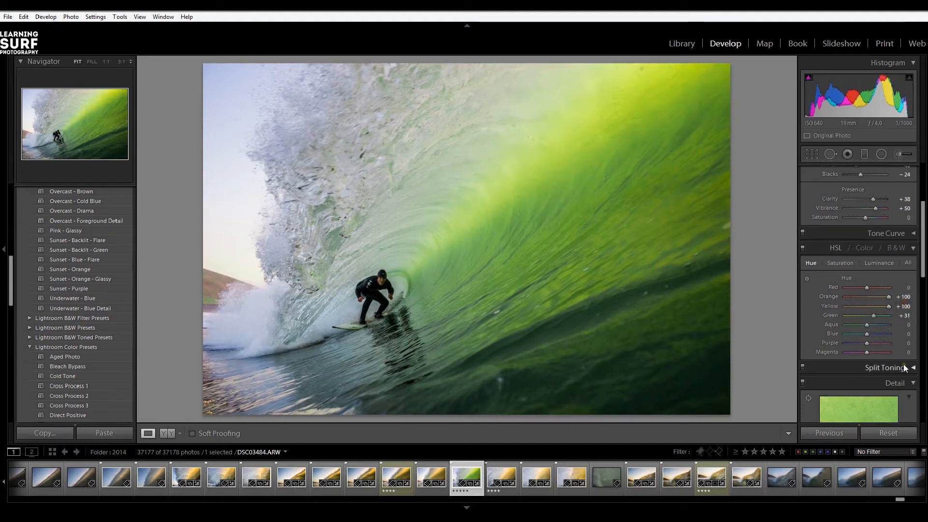
pyautogui.doubleClick(829, 297)
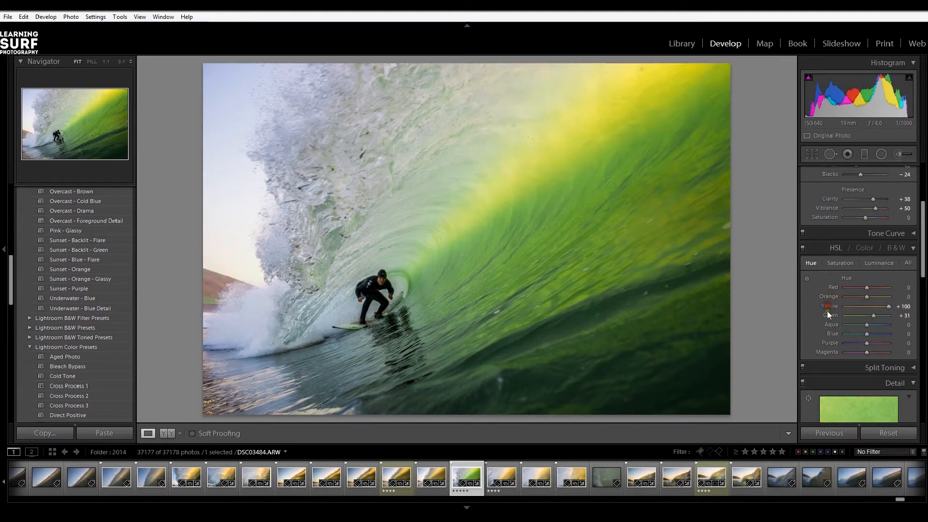
pyautogui.doubleClick(829, 305)
pyautogui.doubleClick(828, 314)
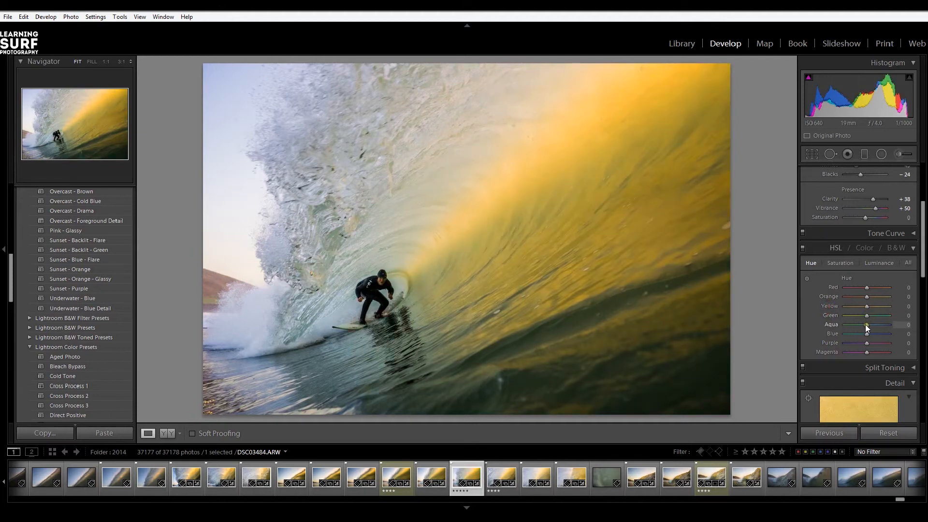
# Try a Yellow hue of +11 and an Orange hue of -20, and reset both hues to zero.
pyautogui.moveTo(867, 306)
pyautogui.mouseDown()
pyautogui.moveTo(855, 303)
pyautogui.moveTo(871, 311)
pyautogui.mouseUp()
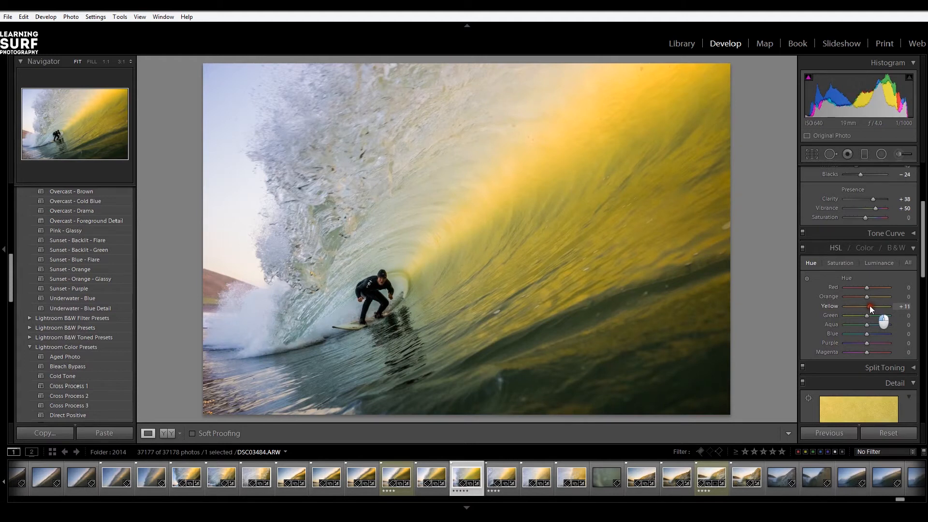
pyautogui.moveTo(869, 305); pyautogui.dragTo(869, 306)
pyautogui.doubleClick(832, 304)
pyautogui.moveTo(866, 307)
pyautogui.mouseDown()
pyautogui.moveTo(854, 298)
pyautogui.moveTo(889, 298)
pyautogui.moveTo(851, 304)
pyautogui.moveTo(861, 310)
pyautogui.mouseUp()
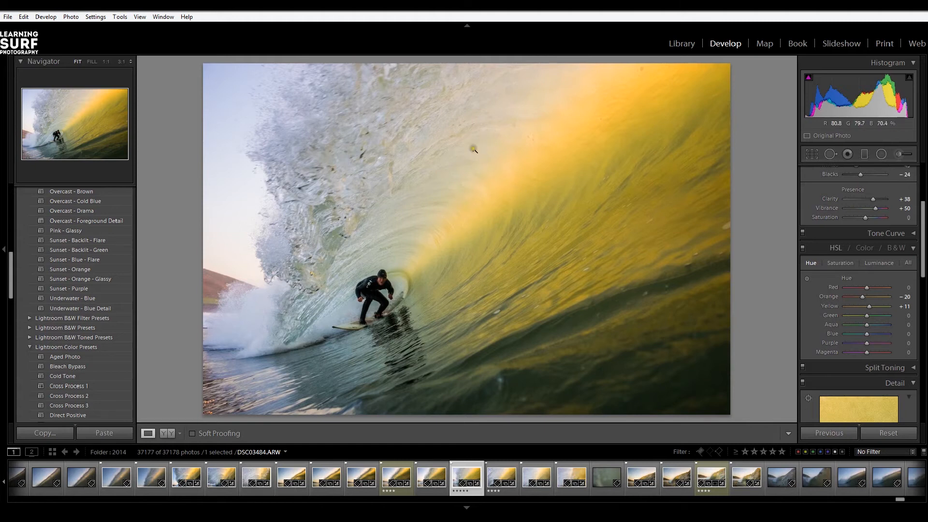
pyautogui.doubleClick(829, 298)
pyautogui.doubleClick(831, 306)
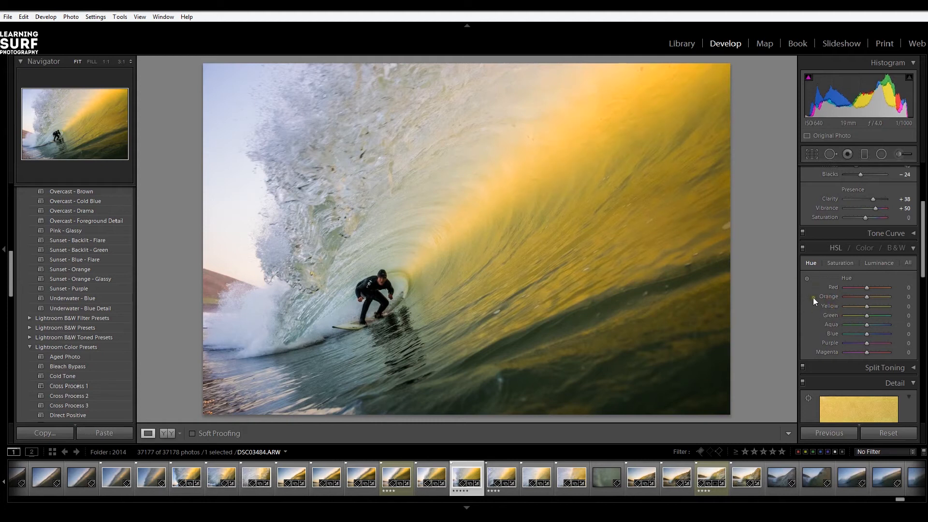
# Try Clarity at +100, inspect the surfer at 1:1, and undo the Clarity change.
pyautogui.scroll(5, 813, 297)
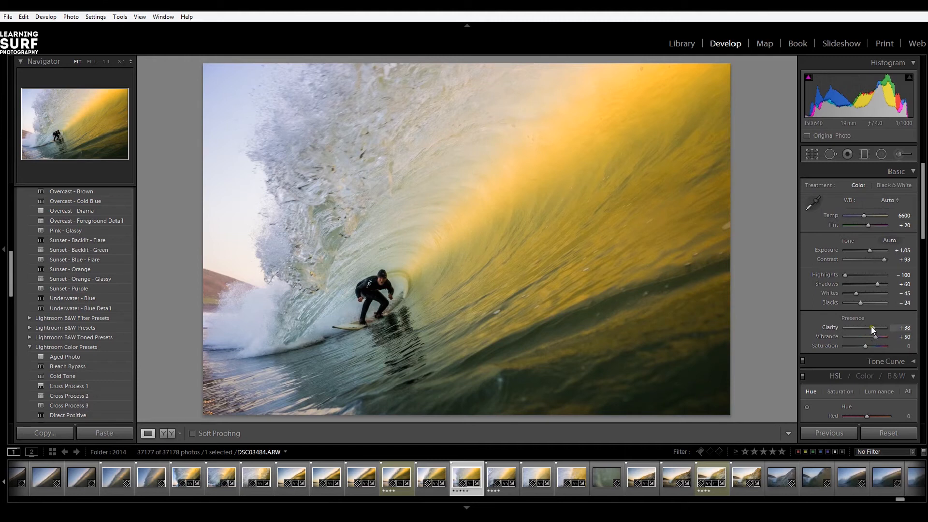
pyautogui.moveTo(872, 327); pyautogui.dragTo(898, 330)
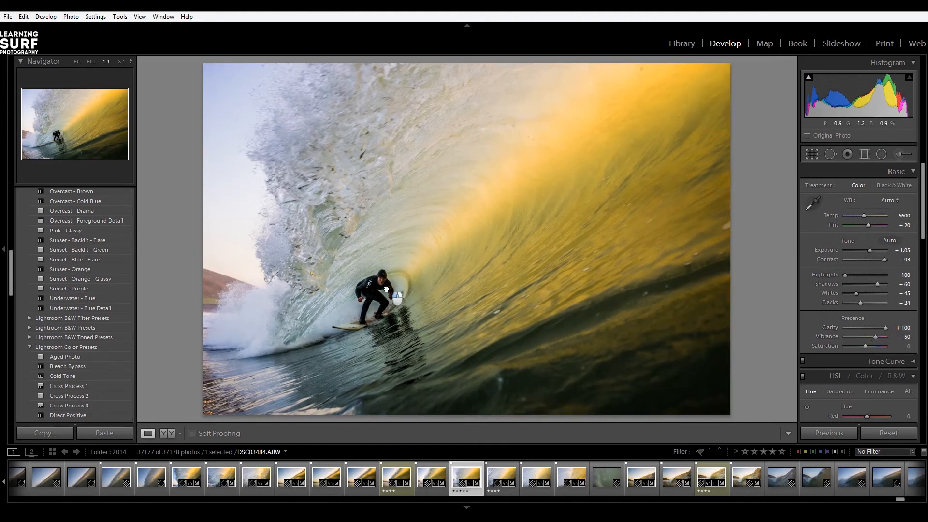
pyautogui.click(395, 298)
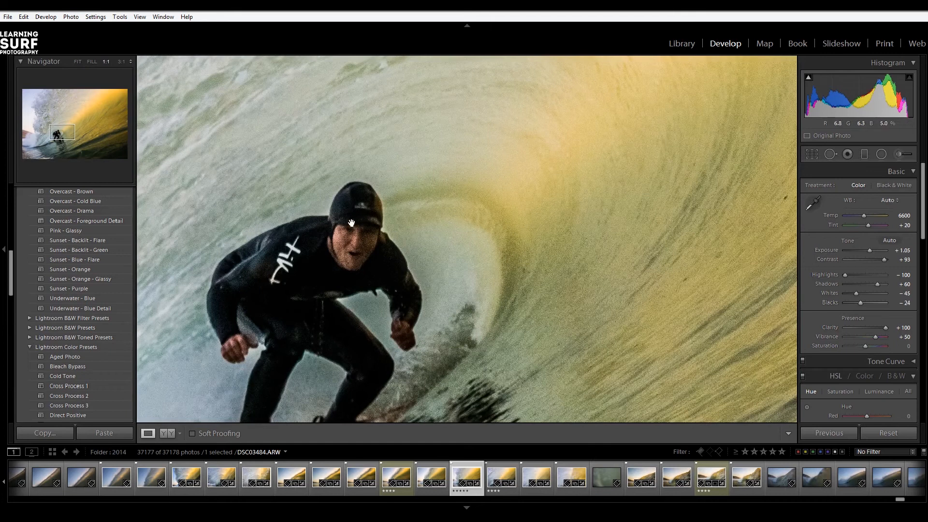
pyautogui.moveTo(292, 319); pyautogui.dragTo(369, 261)
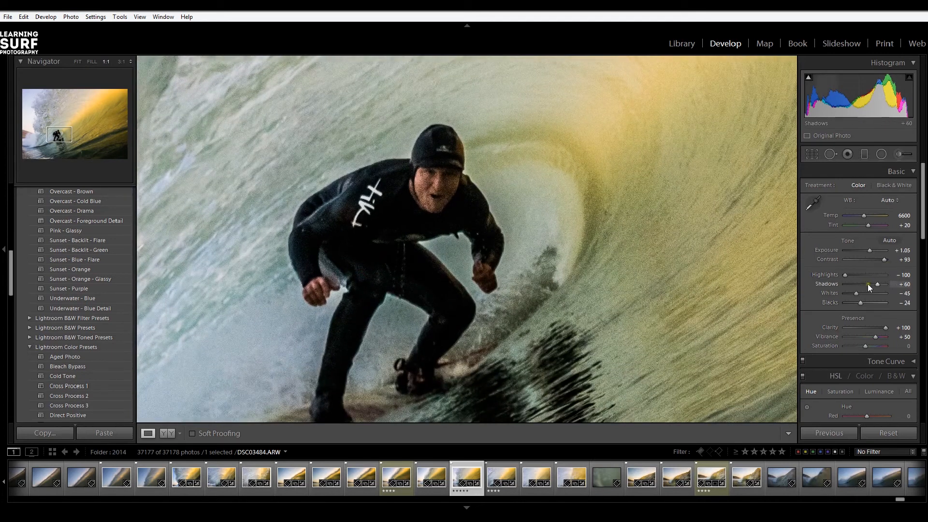
pyautogui.hotkey('ctrl', 'z')
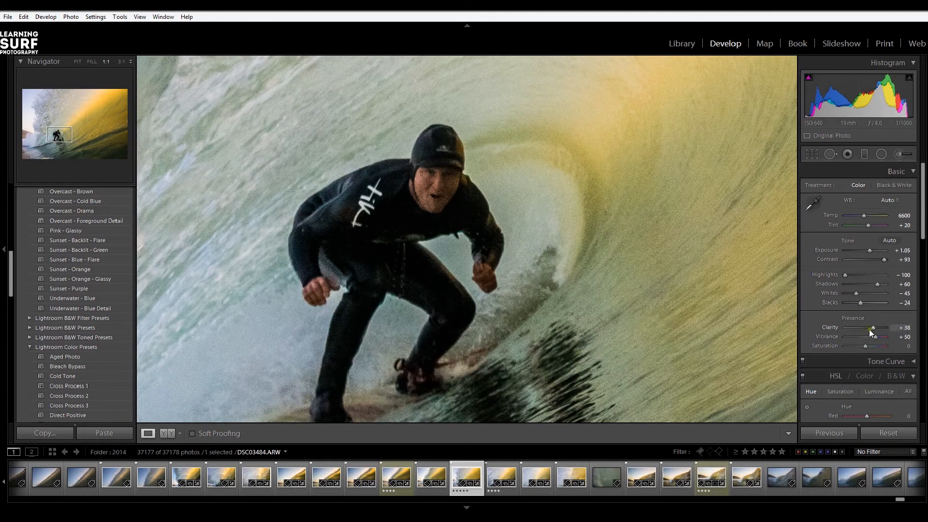
# Set the Vibrance to +45 and inspect the surfer at 1:1 before returning to the whole photo.
pyautogui.click(454, 346)
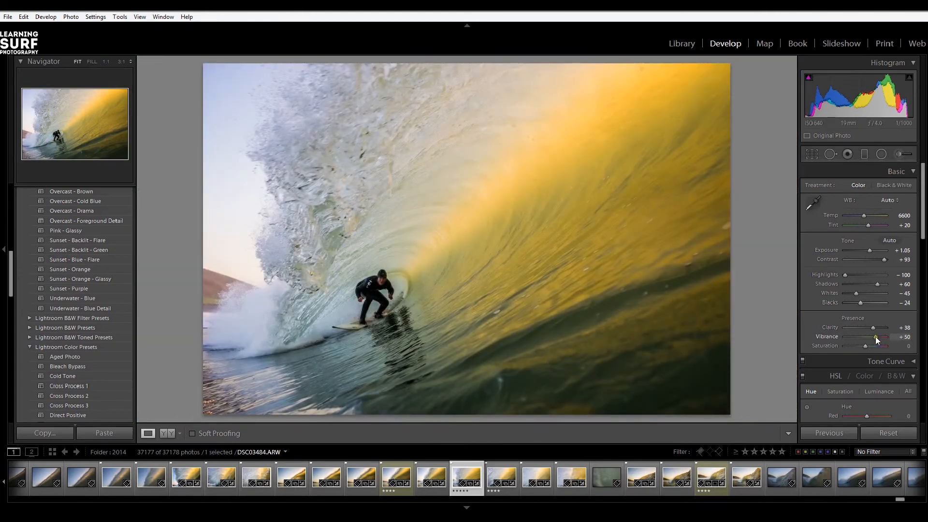
pyautogui.moveTo(874, 338); pyautogui.dragTo(875, 340)
pyautogui.click(374, 313)
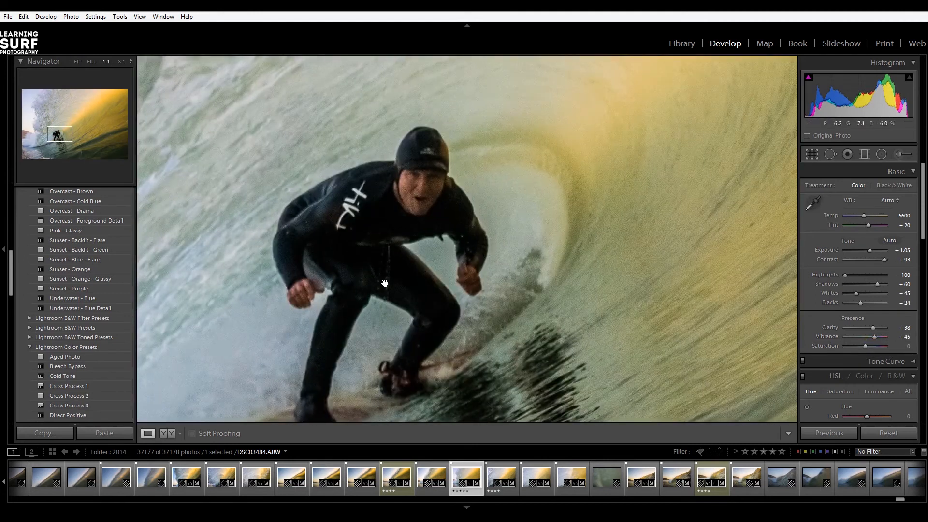
pyautogui.moveTo(386, 283); pyautogui.dragTo(489, 254)
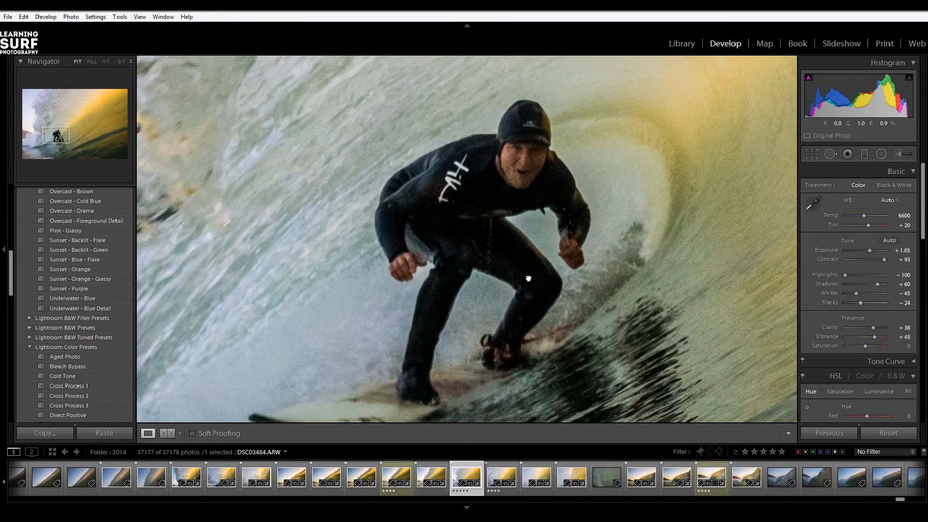
pyautogui.click(532, 278)
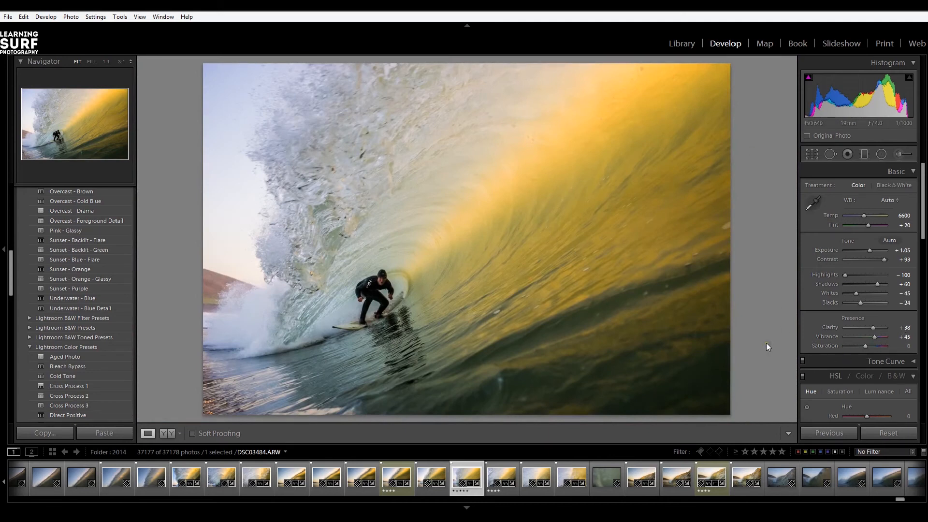
# Reset all develop settings to compare with the unedited photo, and undo the reset.
pyautogui.click(900, 433)
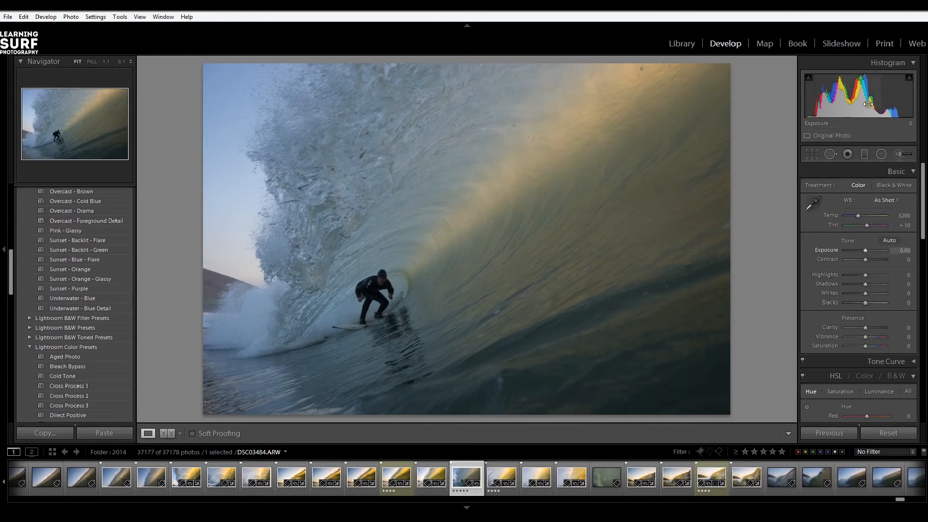
pyautogui.hotkey('ctrl', 'z')
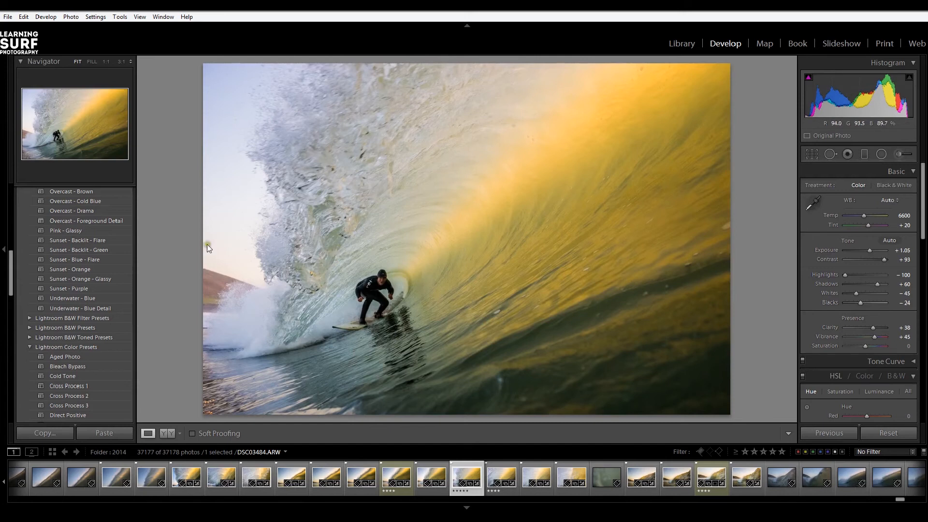
# Save the current develop settings as a preset named LSP Demo Backlit Tube in the LSP Presets folder.
pyautogui.scroll(10, 116, 264)
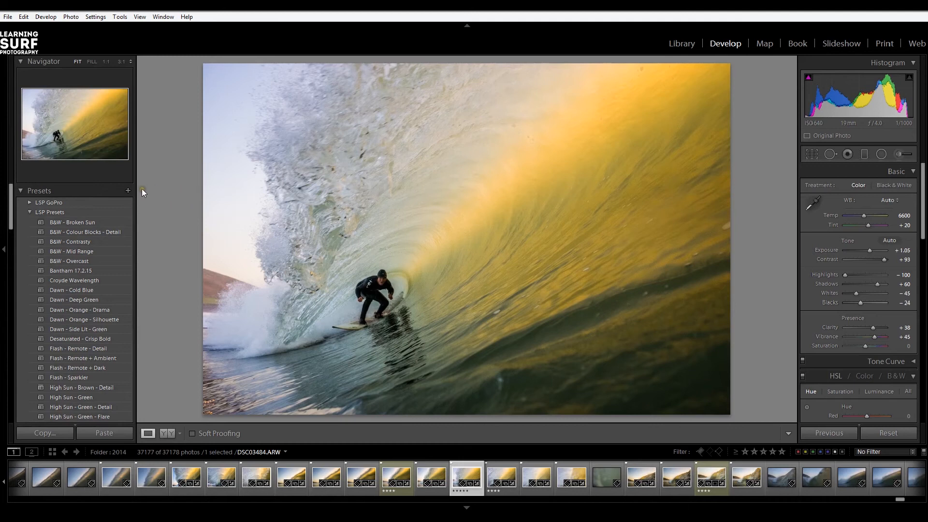
pyautogui.click(127, 191)
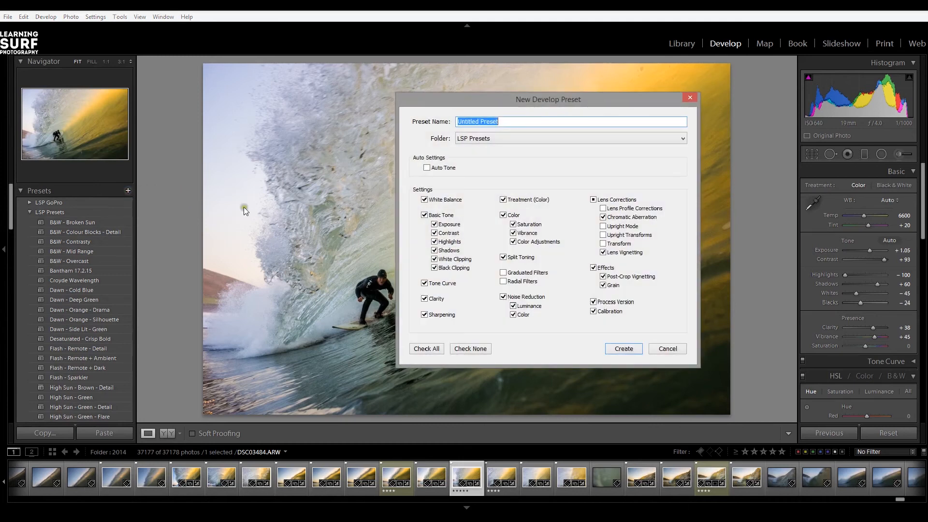
pyautogui.click(492, 139)
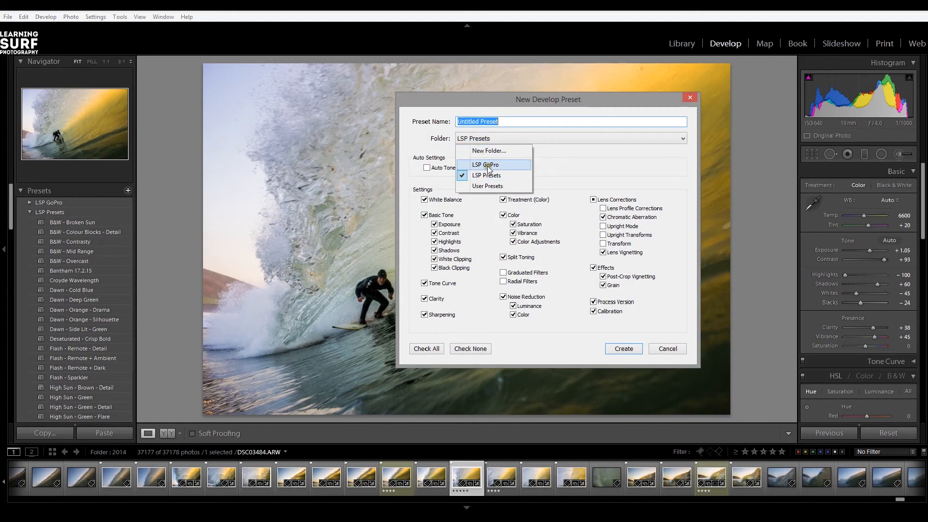
pyautogui.click(567, 155)
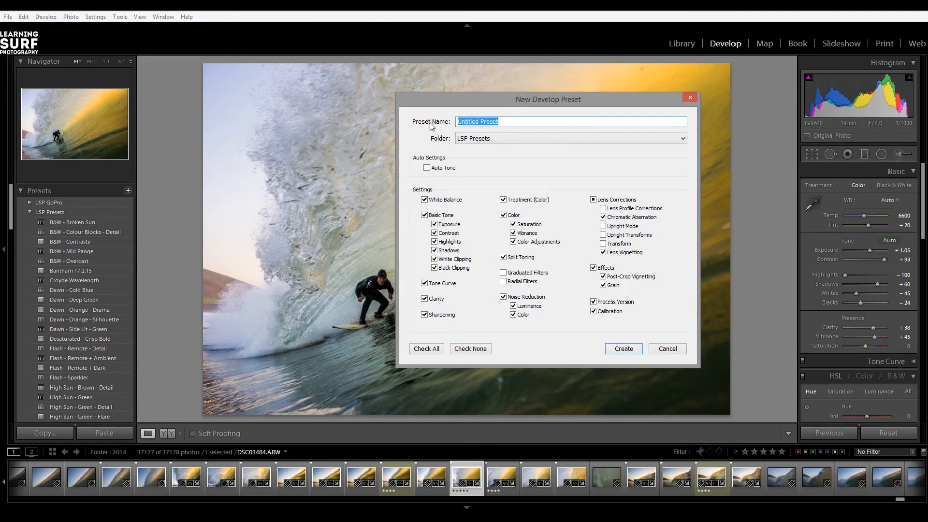
pyautogui.write('Wa')
pyautogui.write('it Tube')
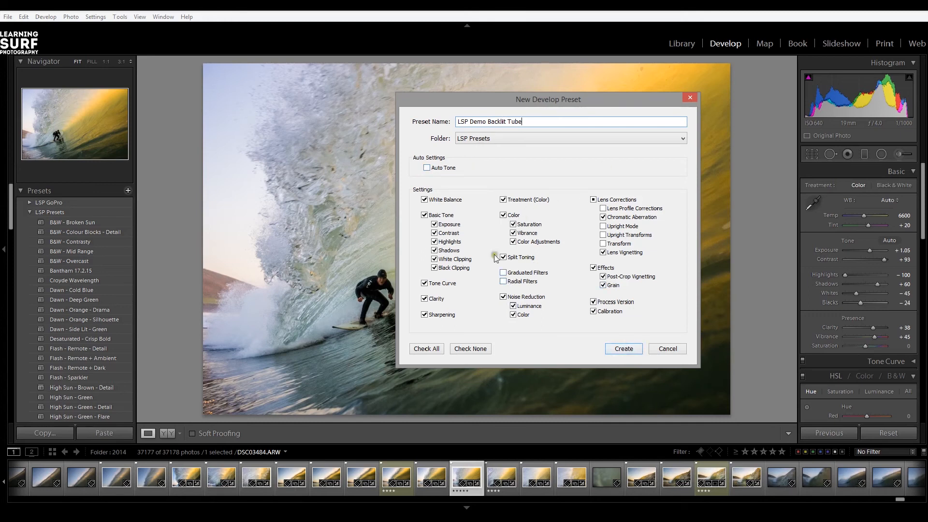
pyautogui.click(628, 349)
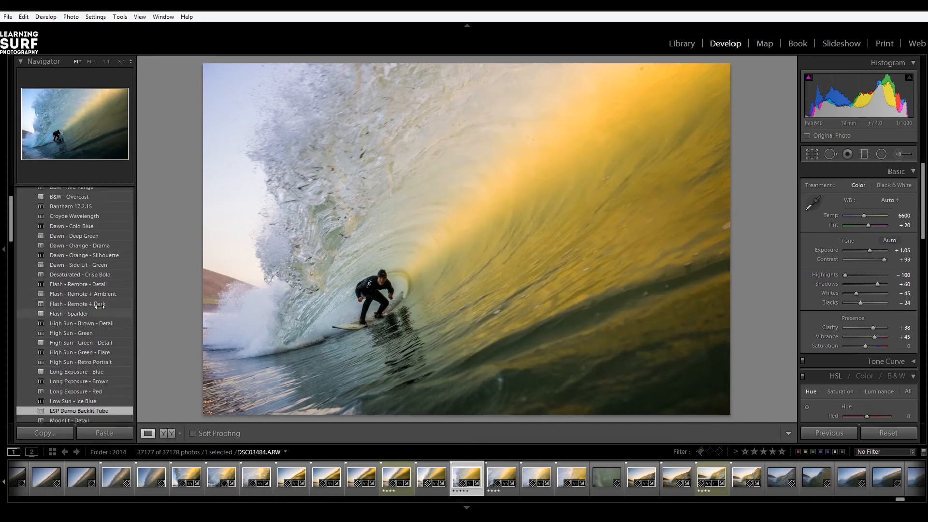
pyautogui.scroll(-5, 103, 299)
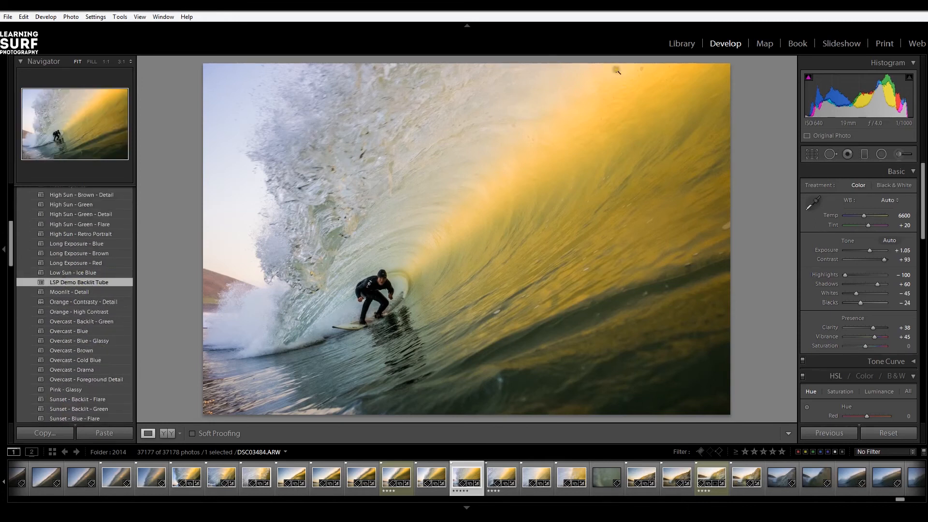
# Browse the library grid and open the unedited empty-wave photo DSC03471.ARW from the same sequence.
pyautogui.click(683, 44)
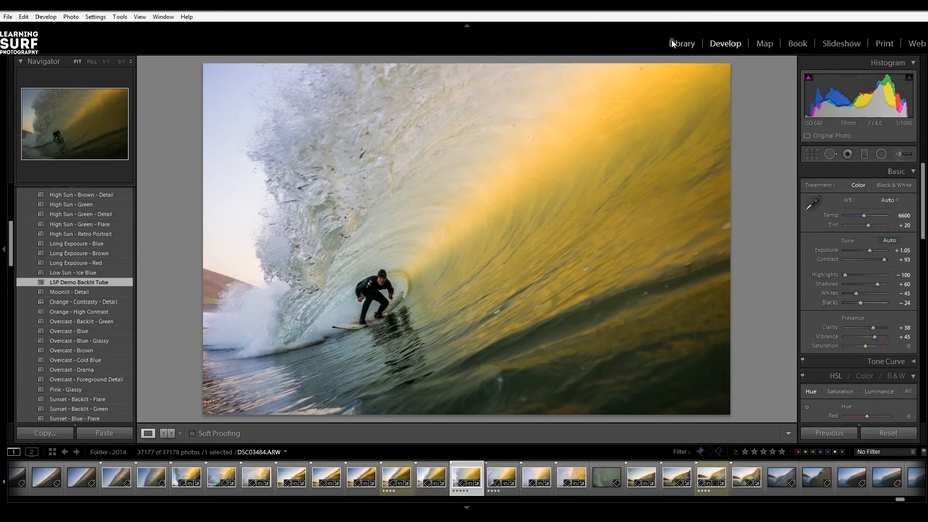
pyautogui.click(148, 433)
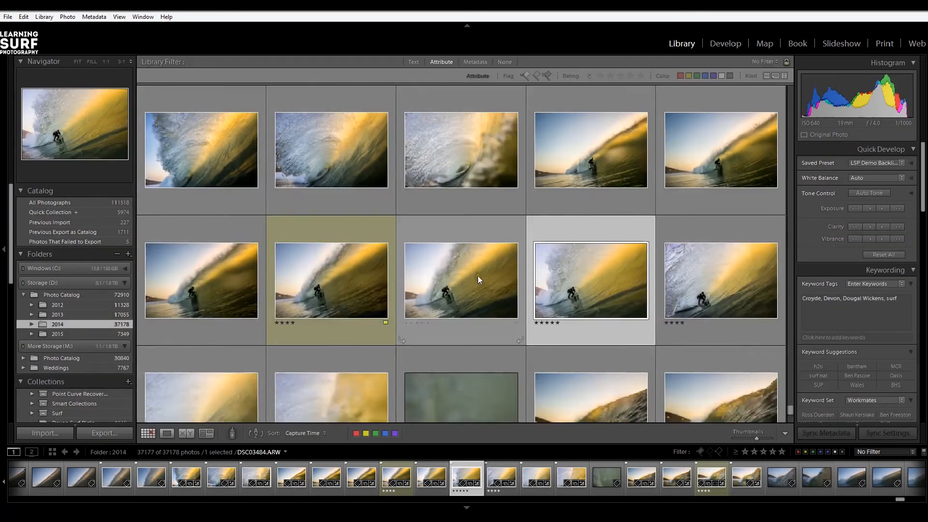
pyautogui.scroll(5, 523, 286)
pyautogui.scroll(-2, 502, 303)
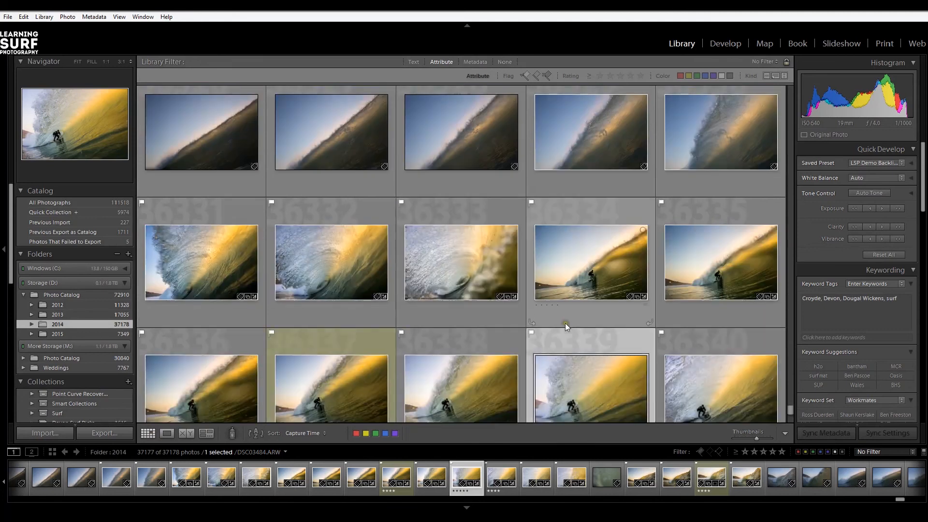
pyautogui.scroll(2, 677, 277)
pyautogui.doubleClick(701, 248)
pyautogui.click(477, 213)
pyautogui.click(478, 213)
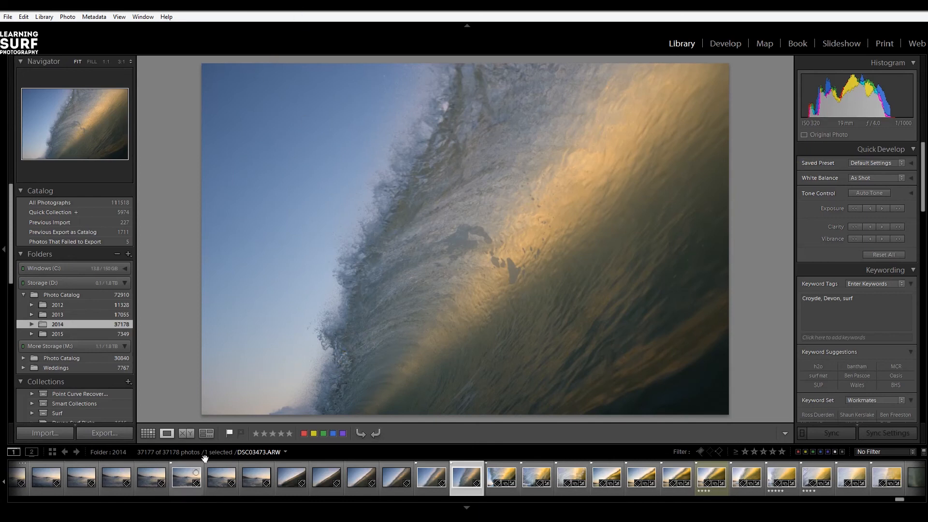
# Crop the wave photo to a 1 x 1 square rotated 7.99 degrees and apply the LSP Demo Backlit Tube preset.
pyautogui.click(726, 51)
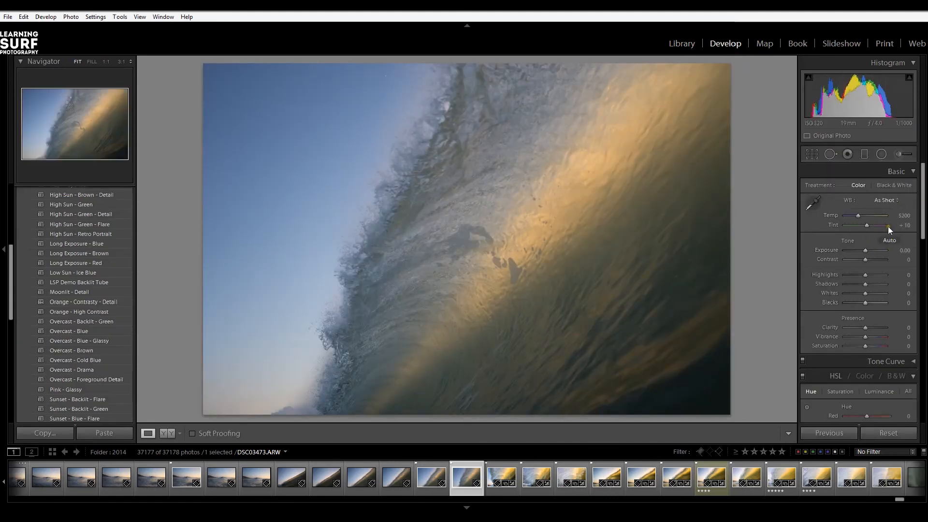
pyautogui.click(813, 154)
pyautogui.click(887, 188)
pyautogui.click(832, 234)
pyautogui.moveTo(499, 234)
pyautogui.mouseDown()
pyautogui.moveTo(505, 239)
pyautogui.moveTo(493, 239)
pyautogui.mouseUp()
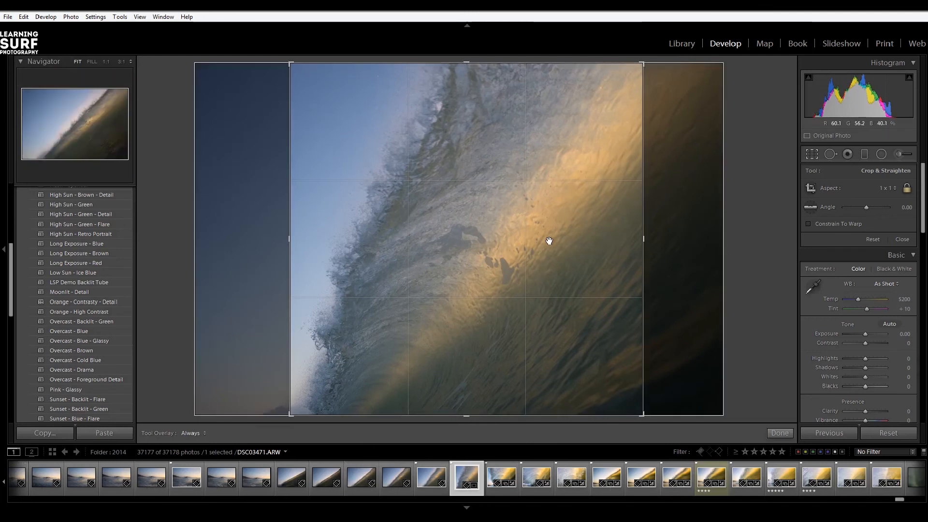
pyautogui.moveTo(642, 60); pyautogui.dragTo(626, 78)
pyautogui.moveTo(725, 164); pyautogui.dragTo(748, 213)
pyautogui.moveTo(493, 261); pyautogui.dragTo(503, 260)
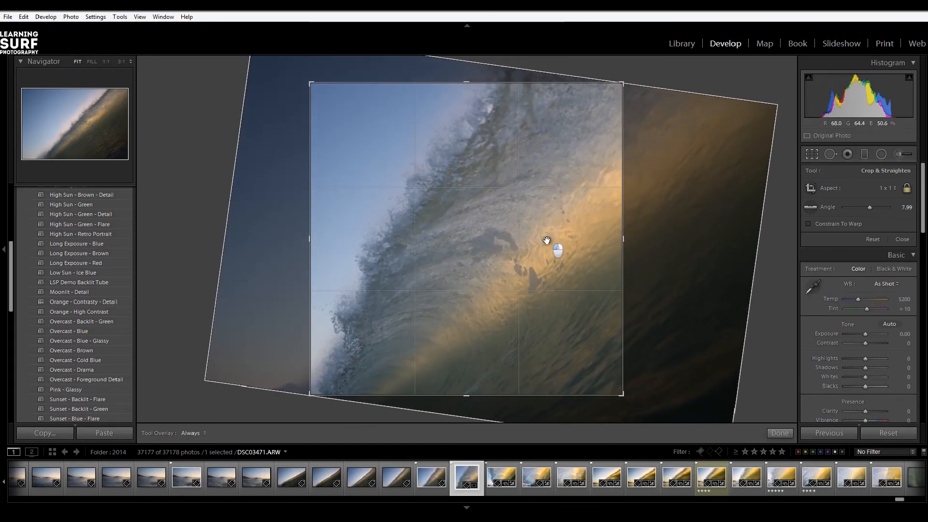
pyautogui.press('Return')
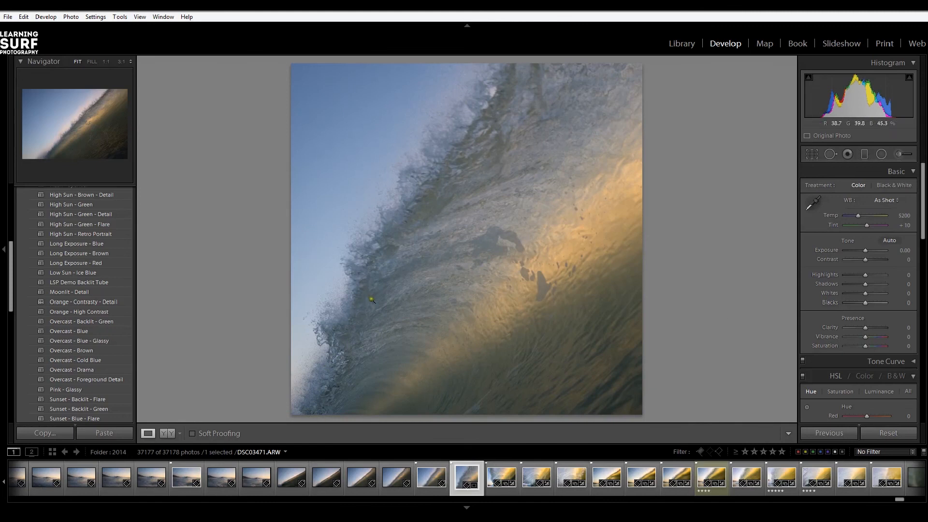
pyautogui.click(68, 282)
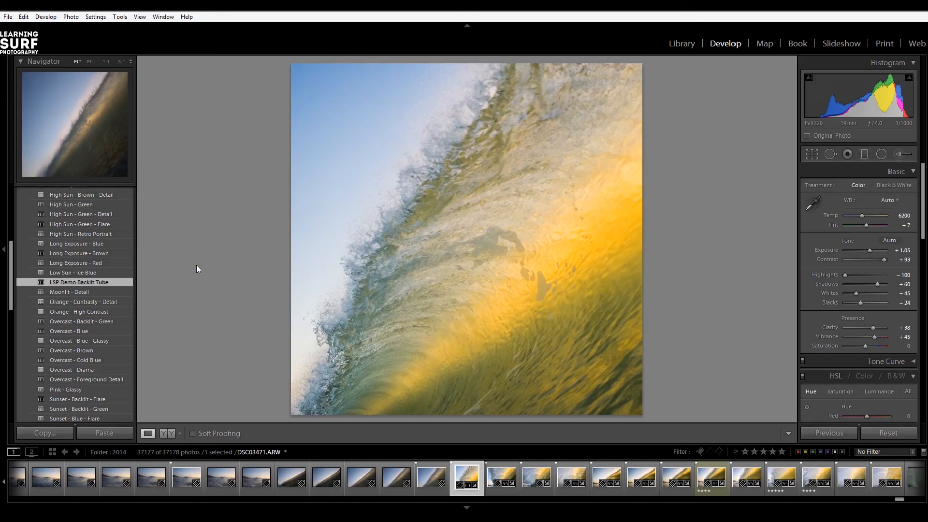
# Review the photo sequence in the library grid and open the five-star surfer photo DSC03484.ARW.
pyautogui.click(681, 44)
pyautogui.click(145, 433)
pyautogui.scroll(-5, 575, 295)
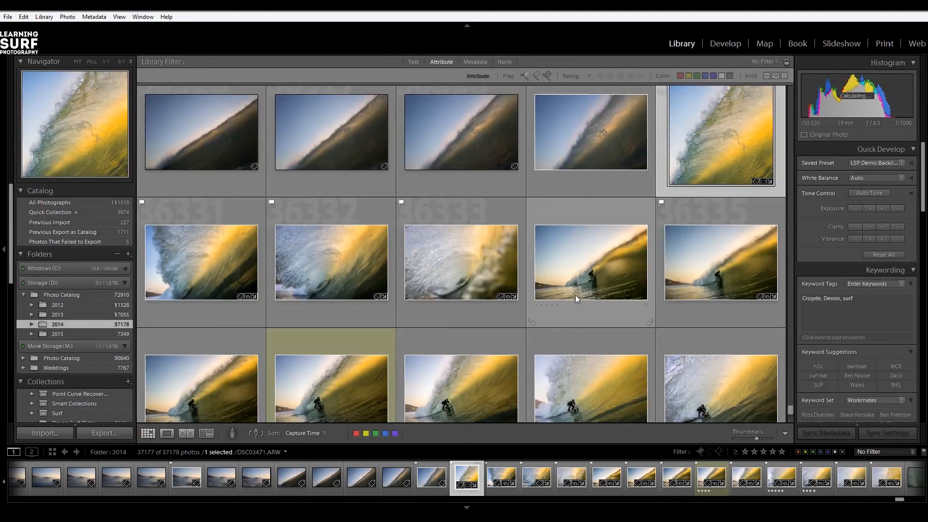
pyautogui.scroll(3, 561, 273)
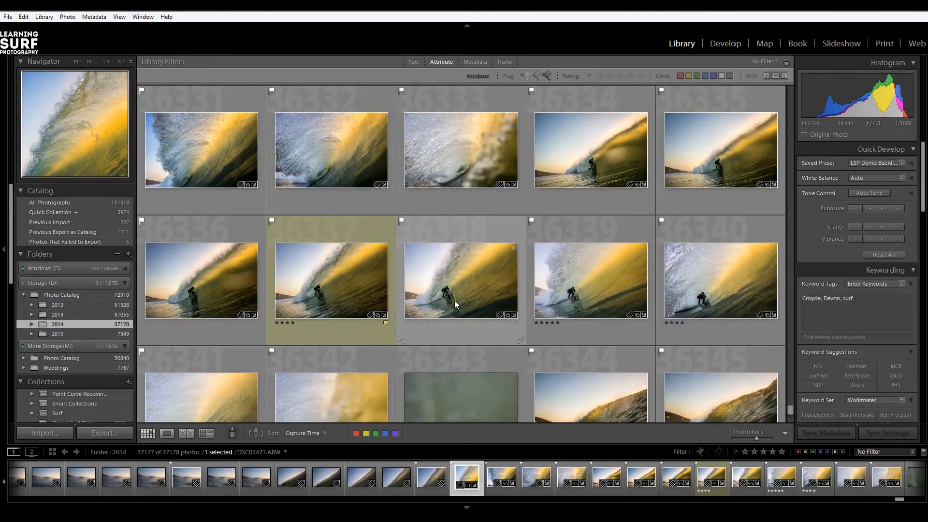
pyautogui.doubleClick(611, 283)
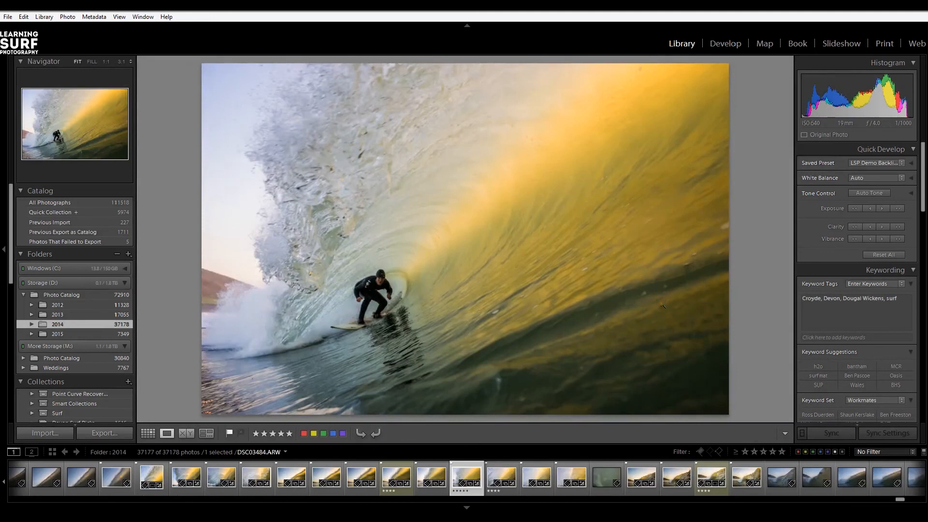